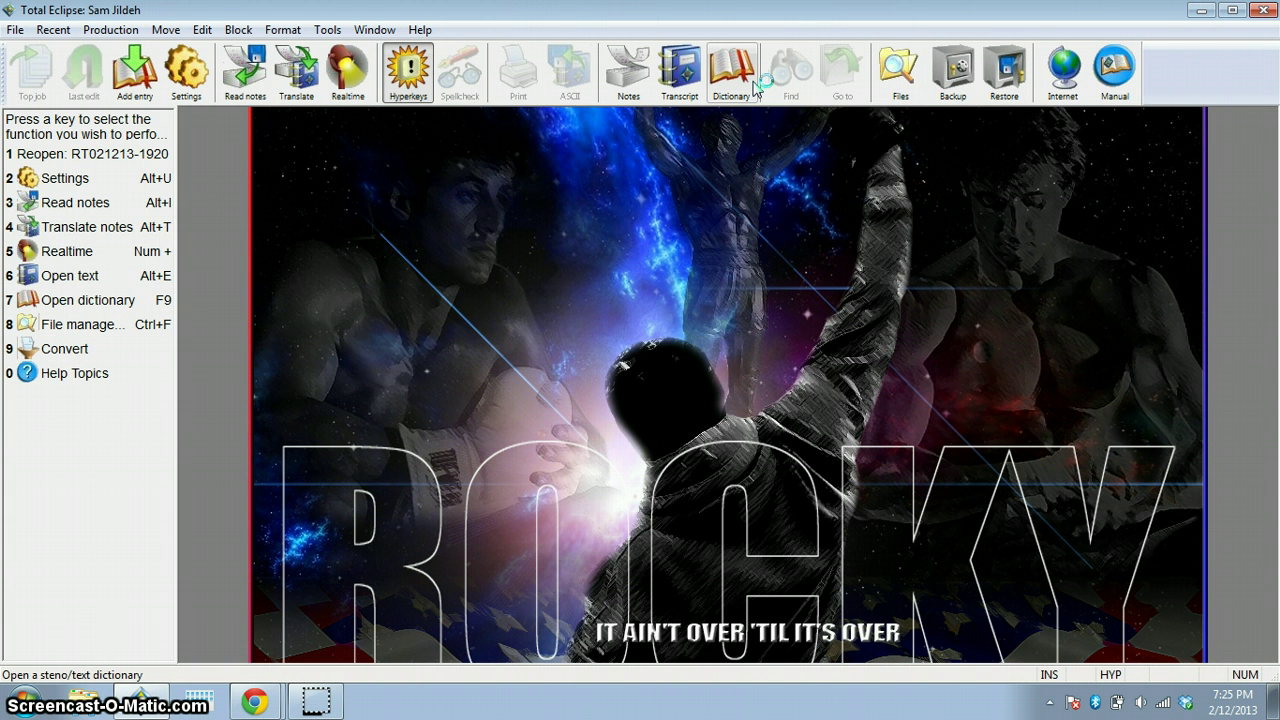
key(ctrl+f)
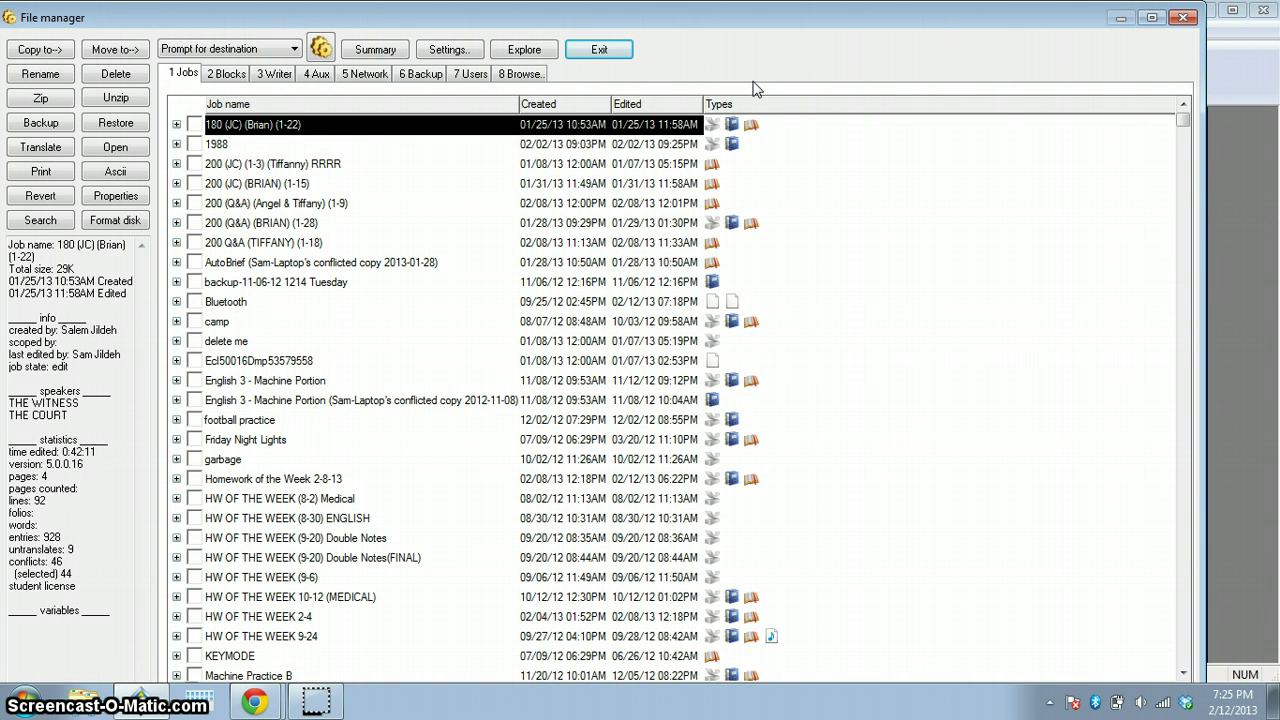
key(Down)
key(Down)
key(Down)
key(Down)
key(Down)
key(Down)
key(Down)
key(Down)
key(Down)
key(Down)
key(Down)
key(Down)
key(Down)
key(Down)
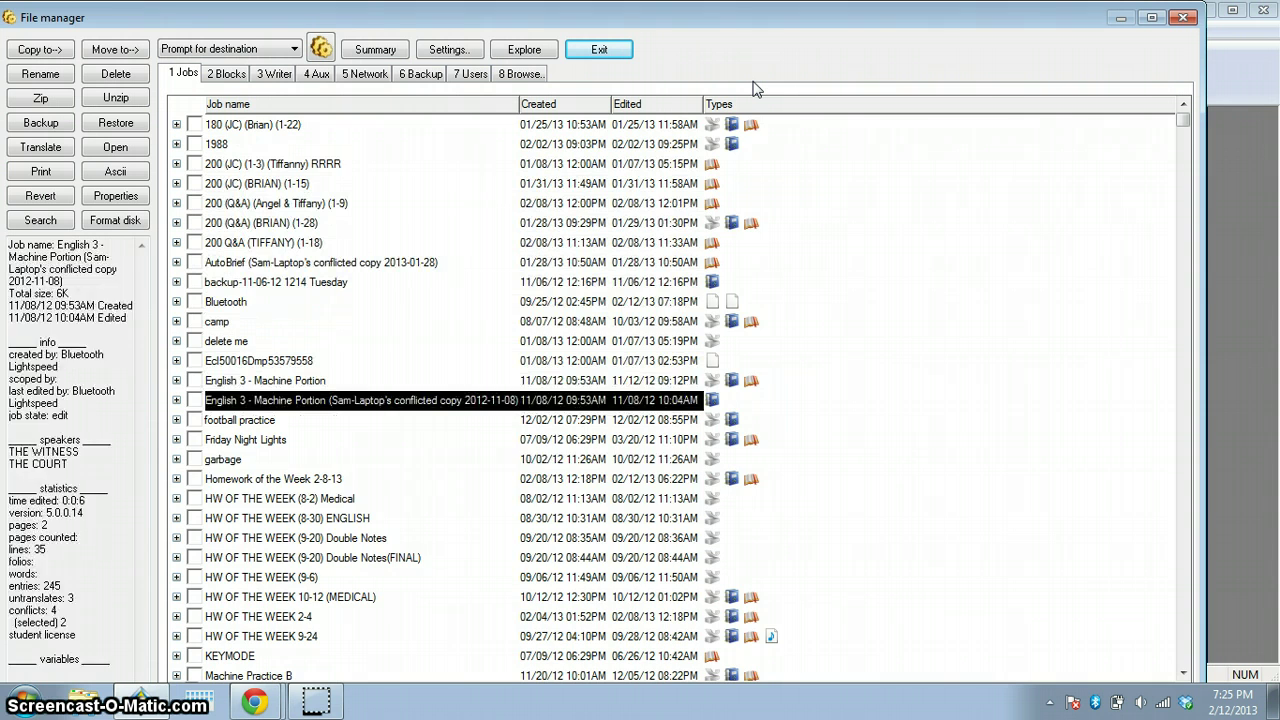
key(Down)
key(Down)
key(Down)
key(Down)
key(Down)
key(Down)
key(Down)
key(Down)
key(Down)
key(Down)
key(Down)
key(Down)
key(Down)
key(Down)
key(Down)
key(Down)
key(Down)
key(Down)
key(Down)
key(Down)
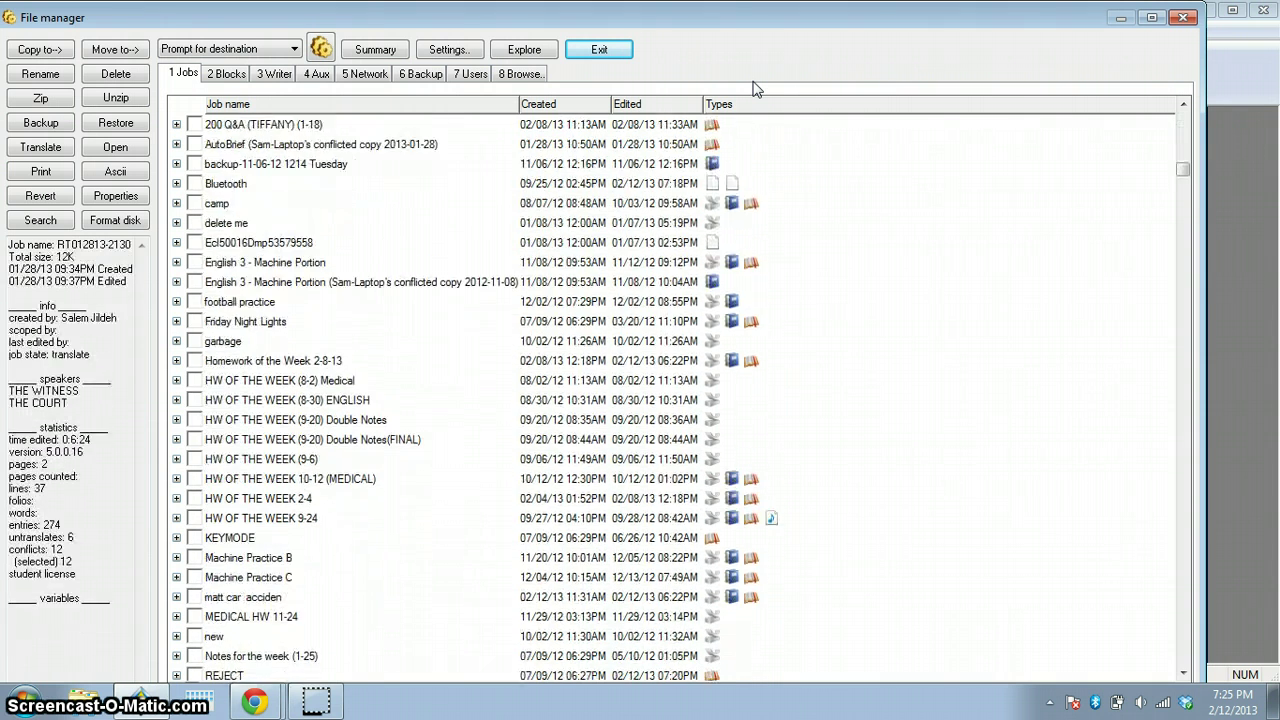
key(Down)
key(Down)
key(Down)
key(Down)
key(Down)
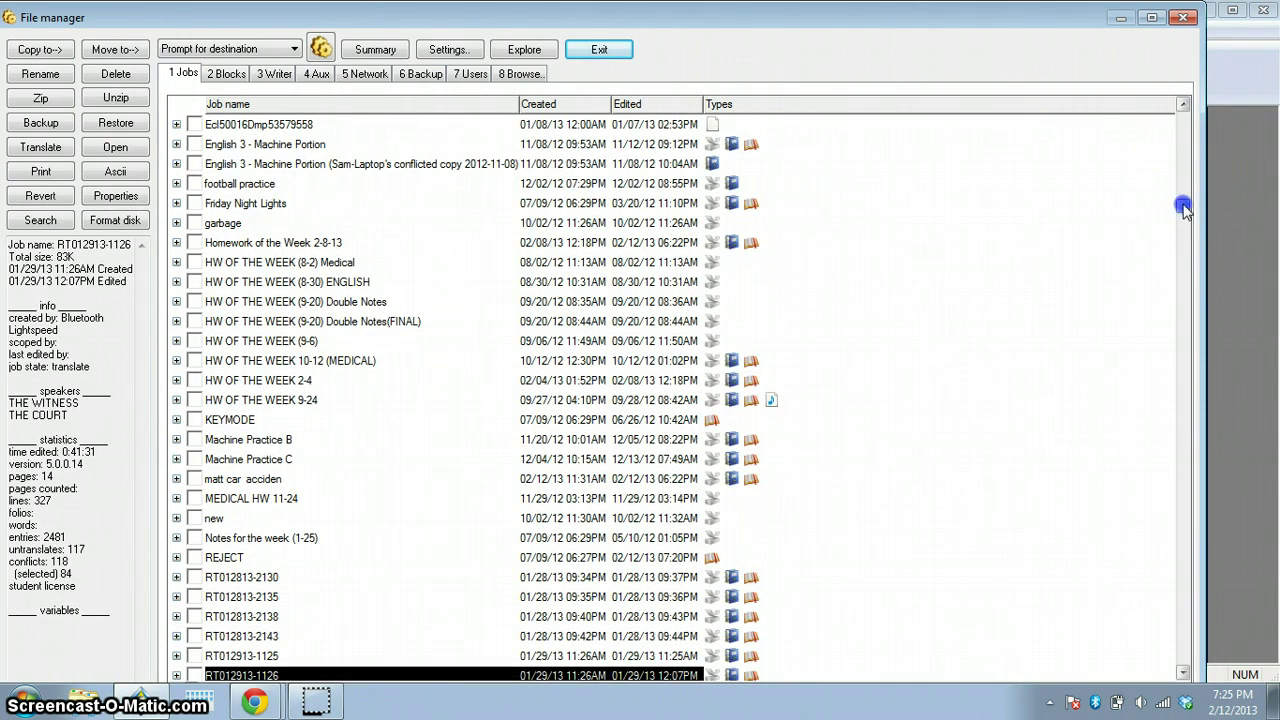
drag(1183, 207, 1183, 318)
key(Down)
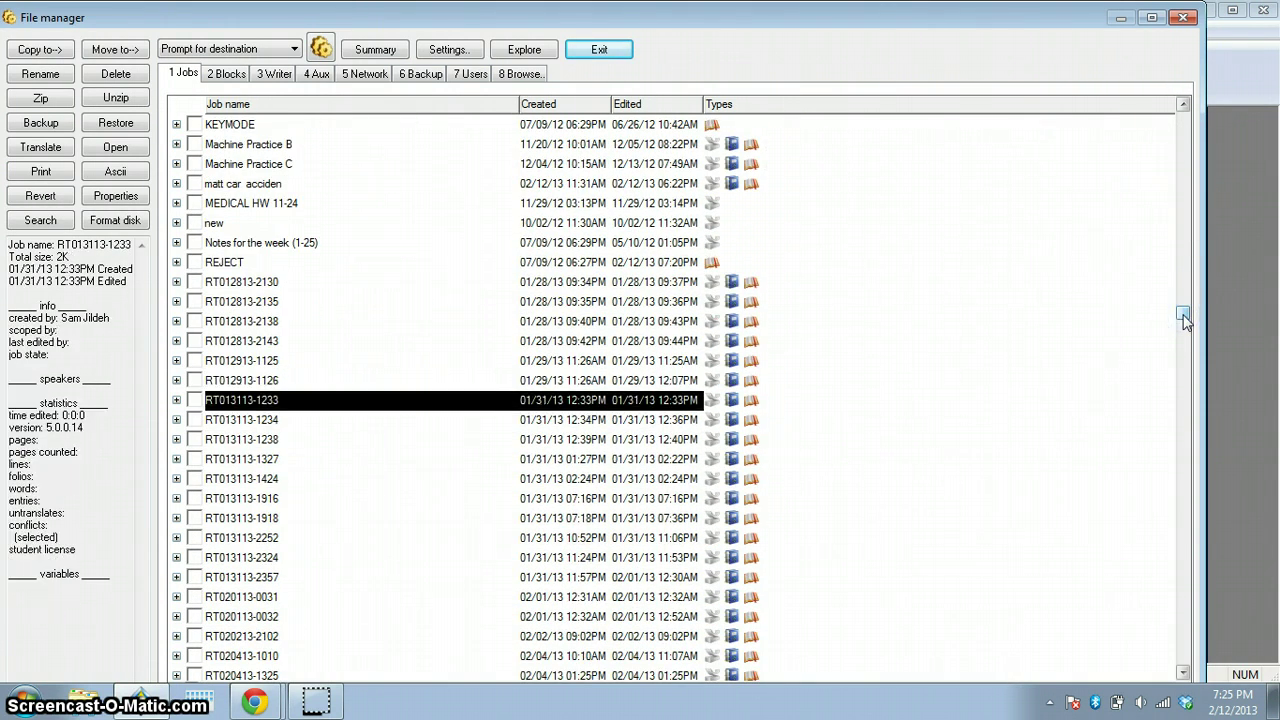
key(shift+Down)
key(shift+Down)
key(shift+Down)
key(shift+Down)
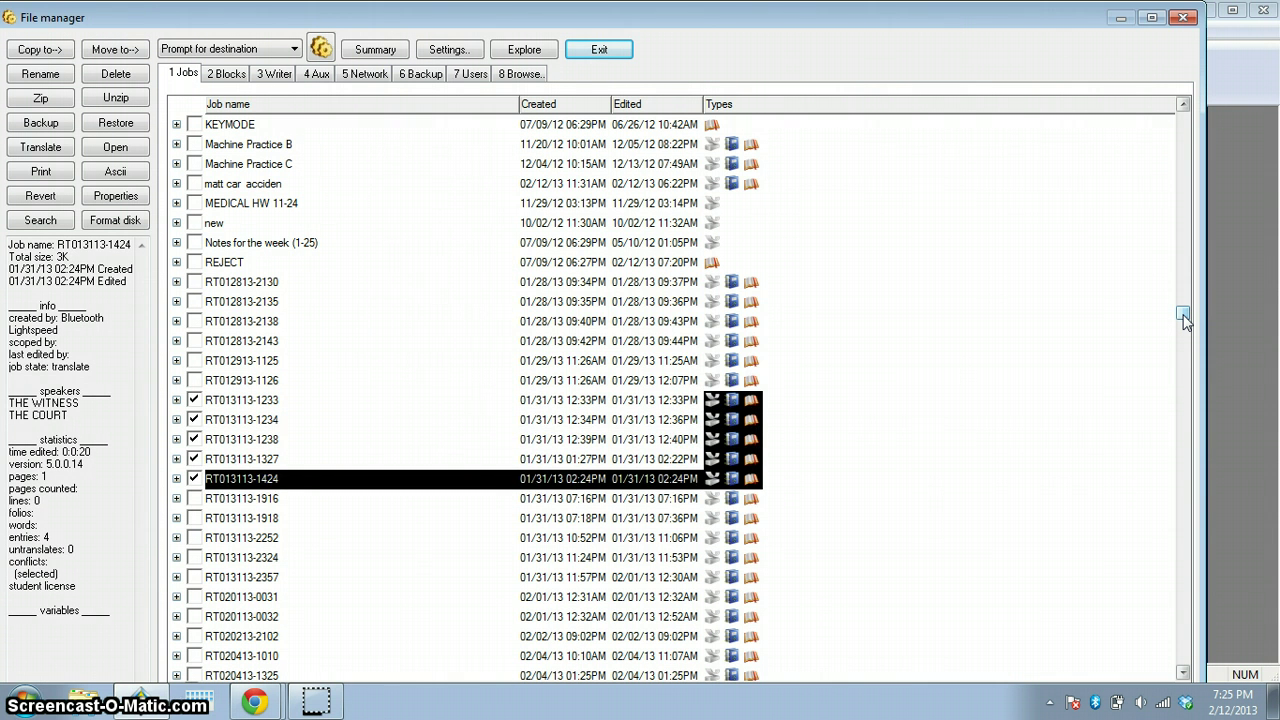
key(Delete)
key(Return)
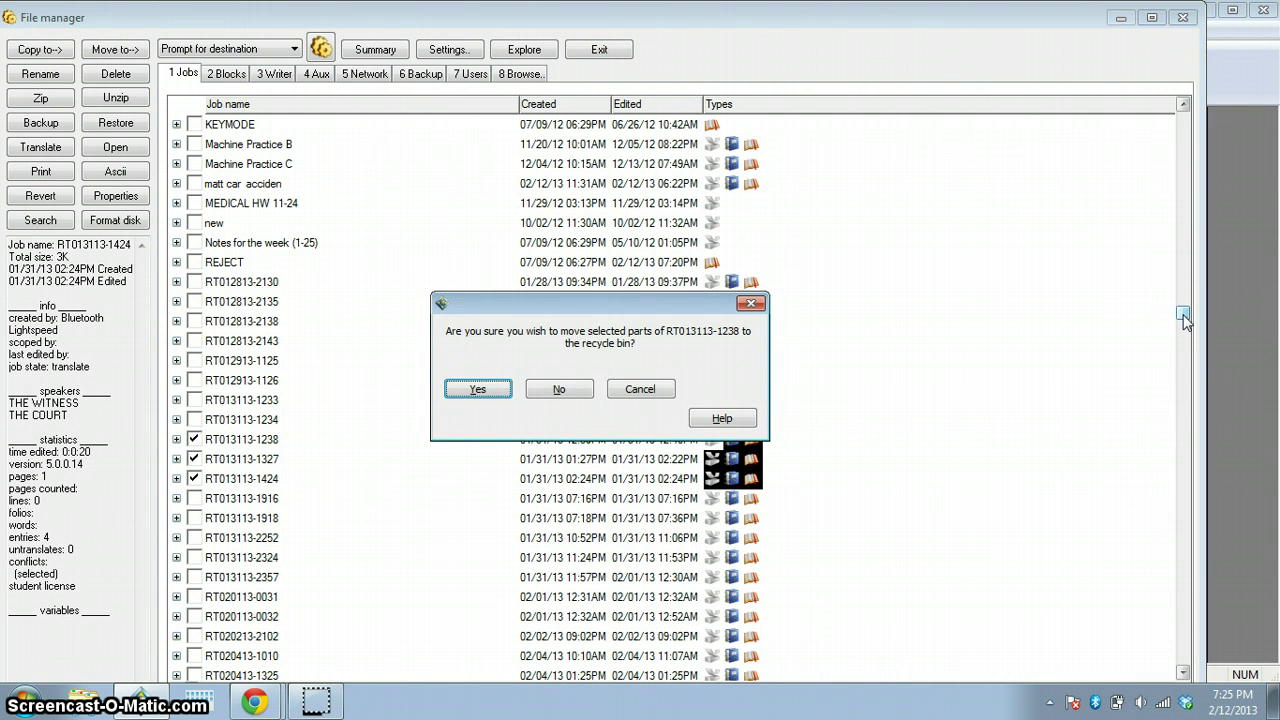
key(Return)
key(Return)
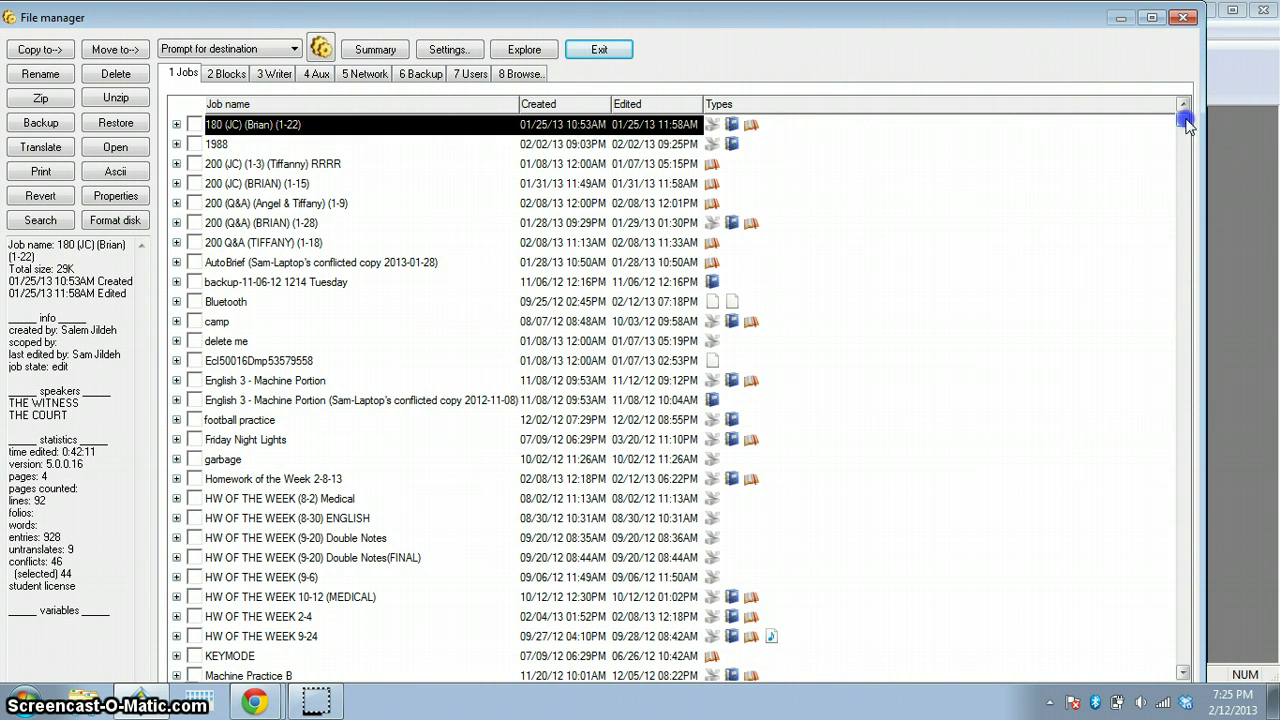
drag(1184, 118, 1195, 465)
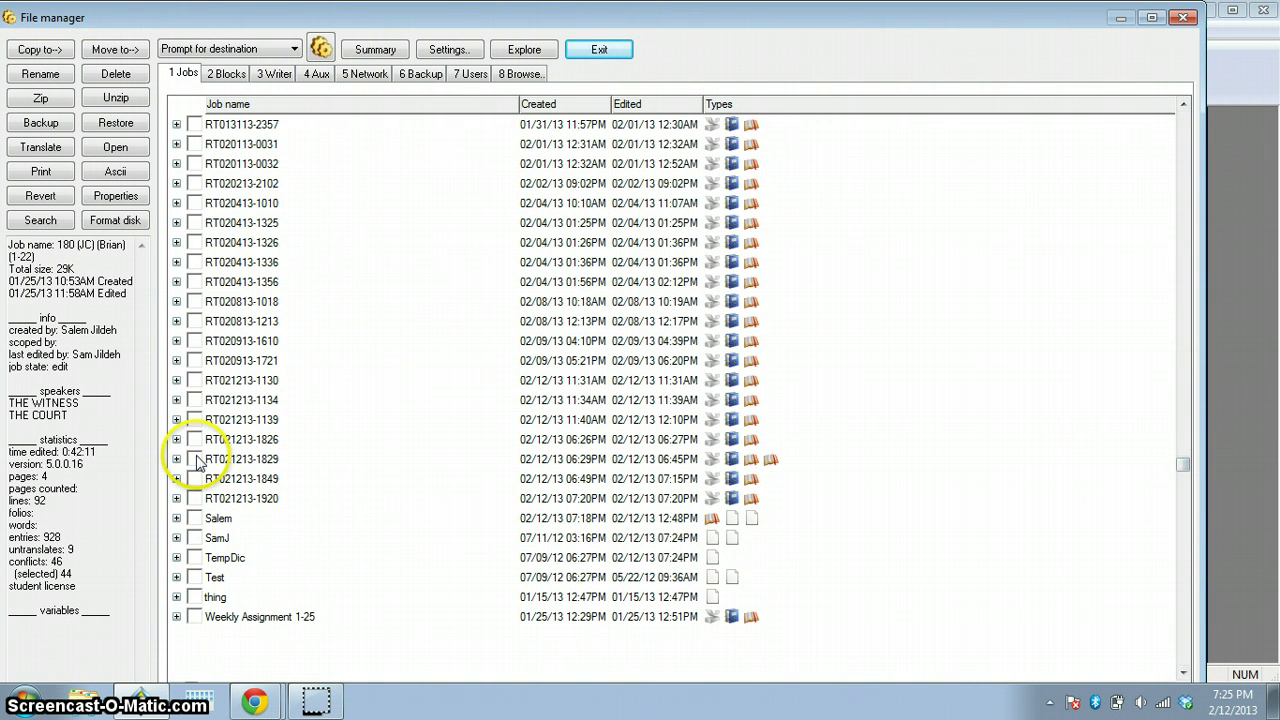
click(176, 518)
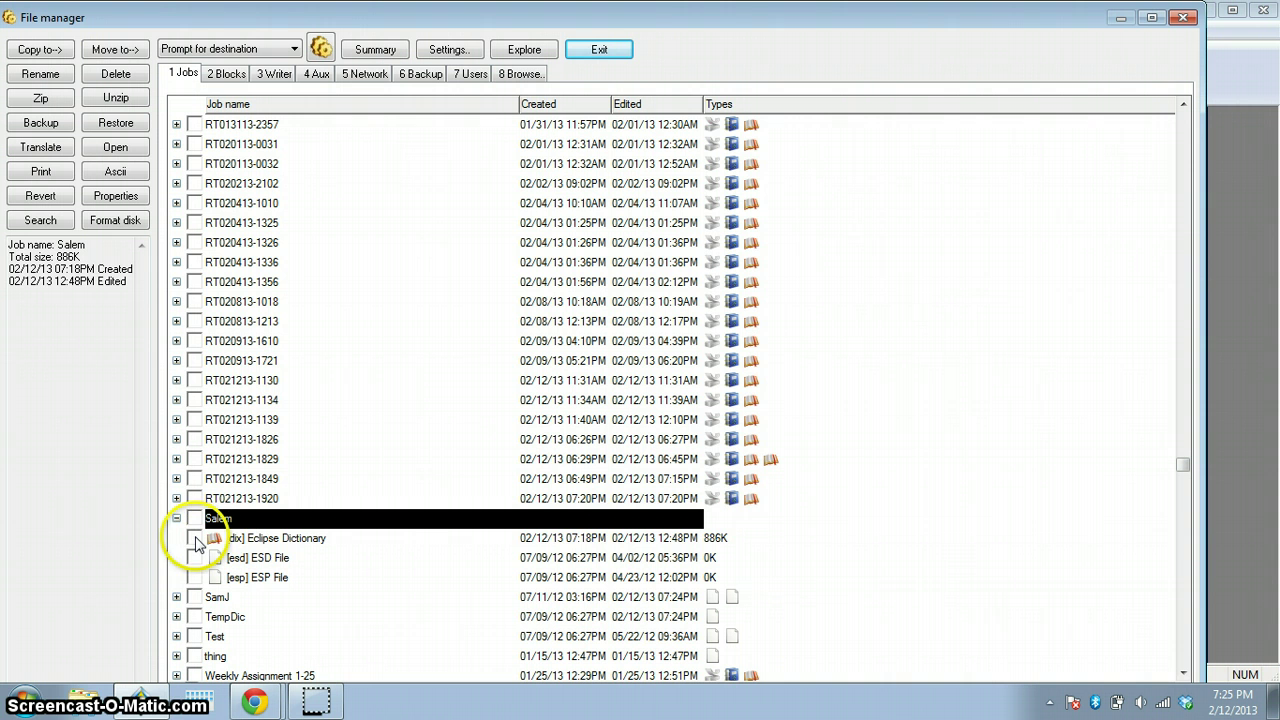
click(195, 539)
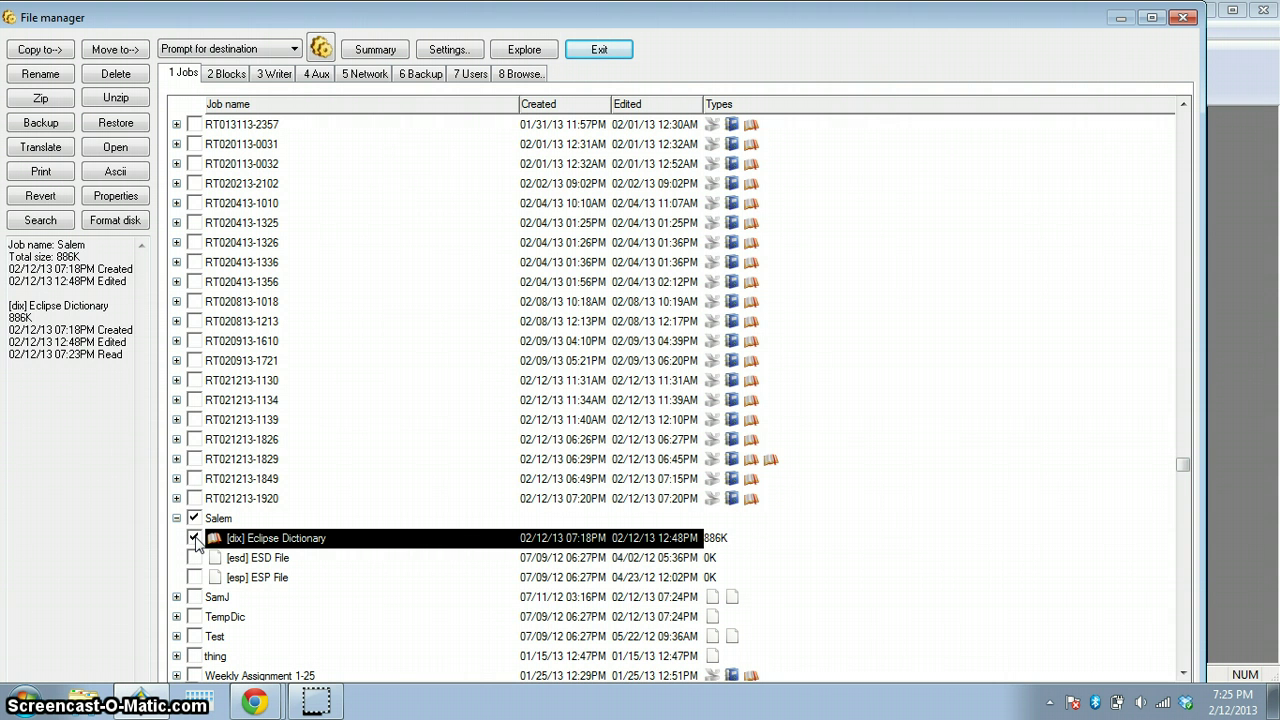
click(196, 379)
key(shift+Down)
key(shift+Down)
key(shift+Down)
key(shift+Down)
key(shift+Down)
key(shift+Down)
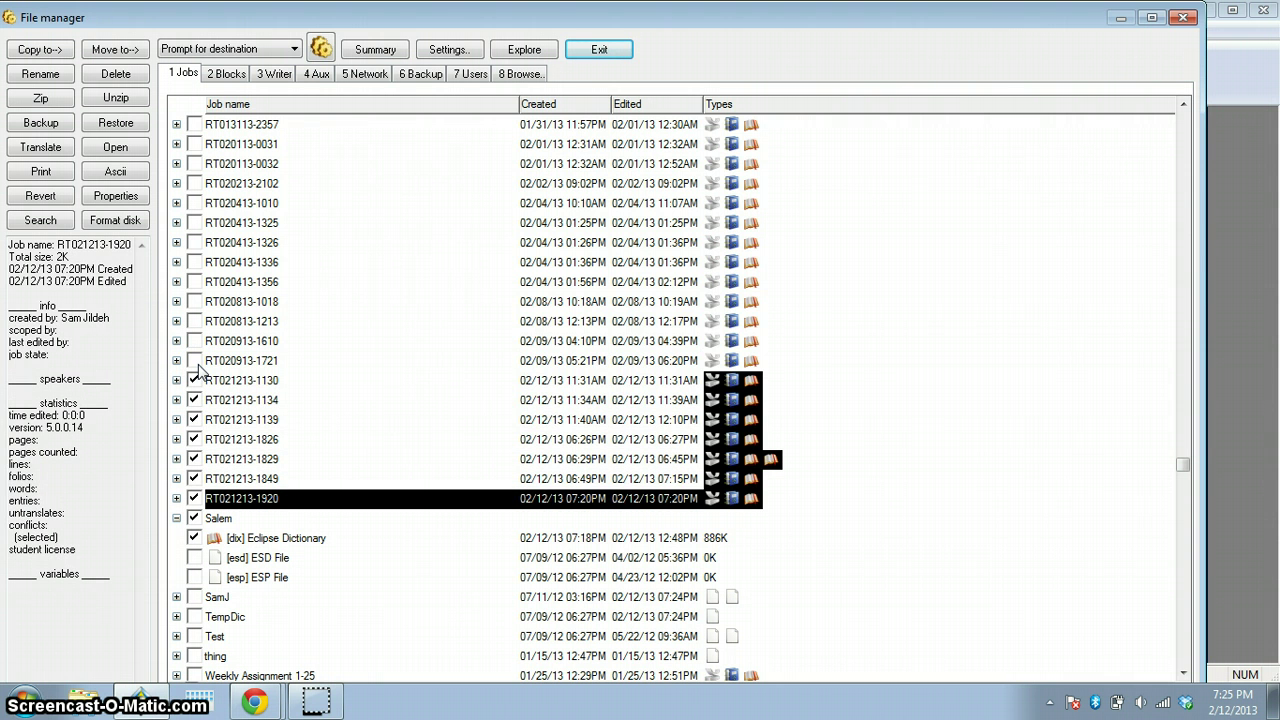
key(Delete)
key(Return)
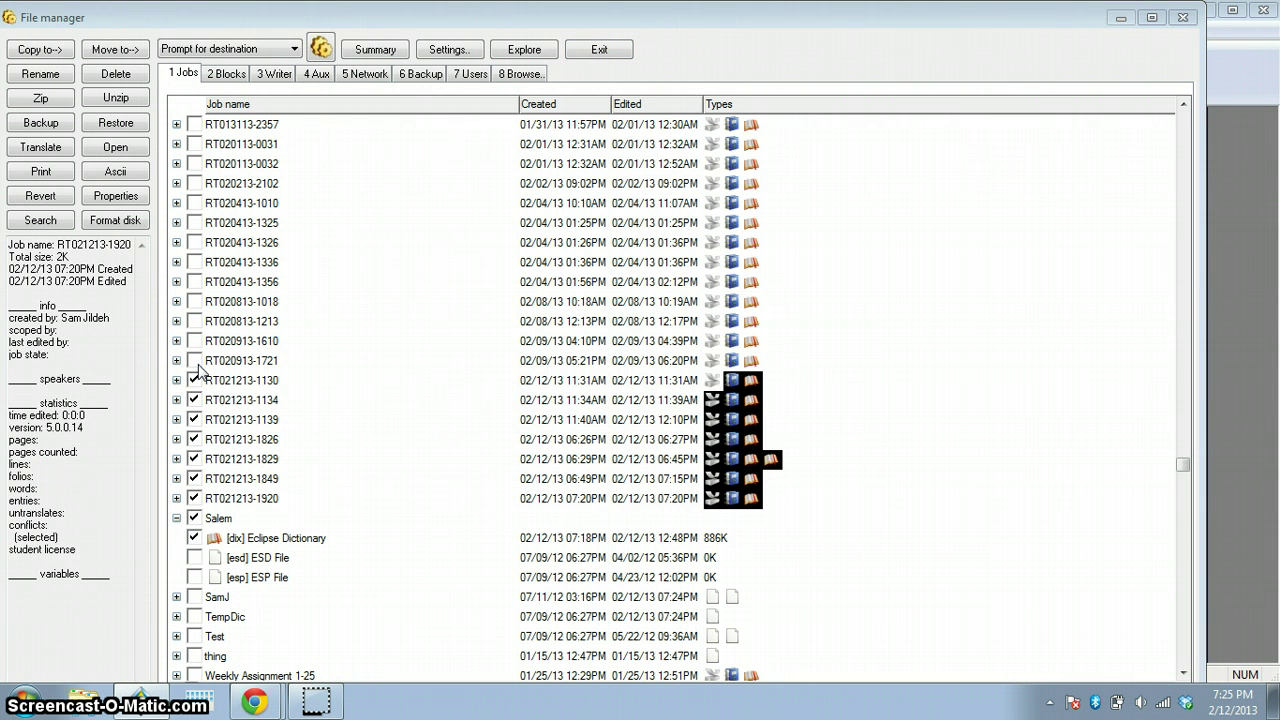
key(Delete)
key(Return)
key(Delete)
key(Return)
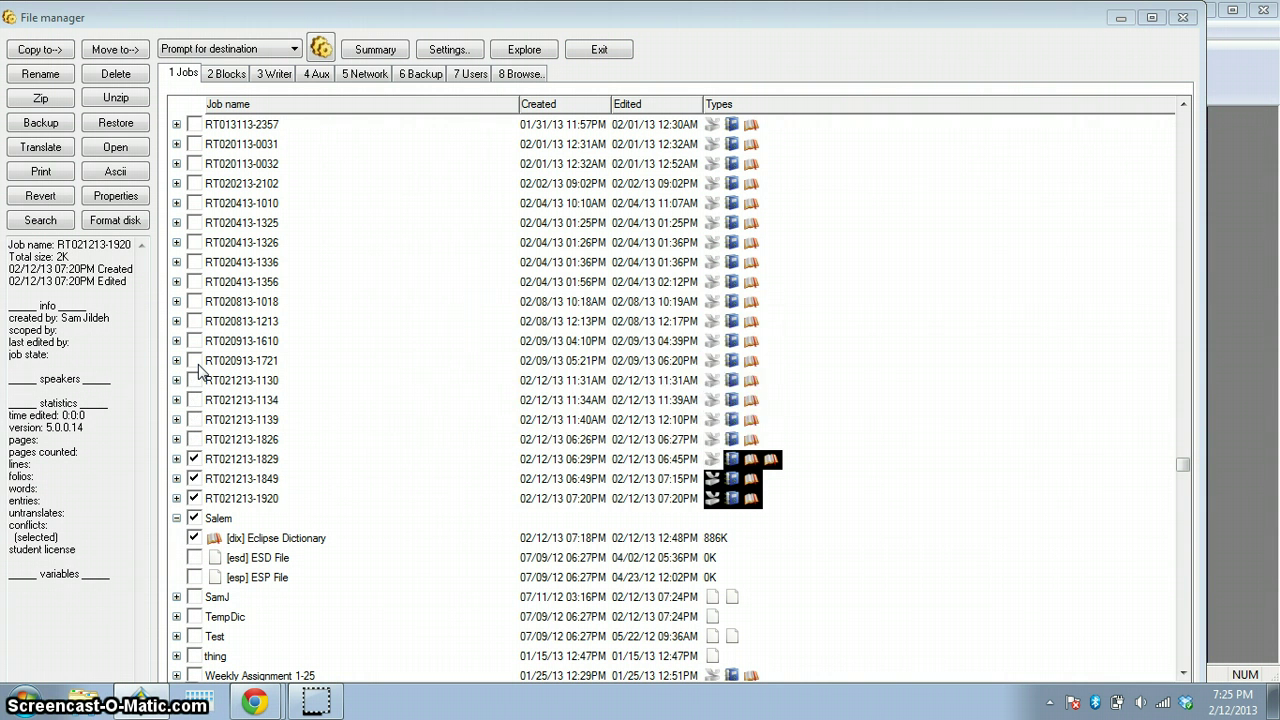
key(Delete)
key(Return)
key(Delete)
key(Return)
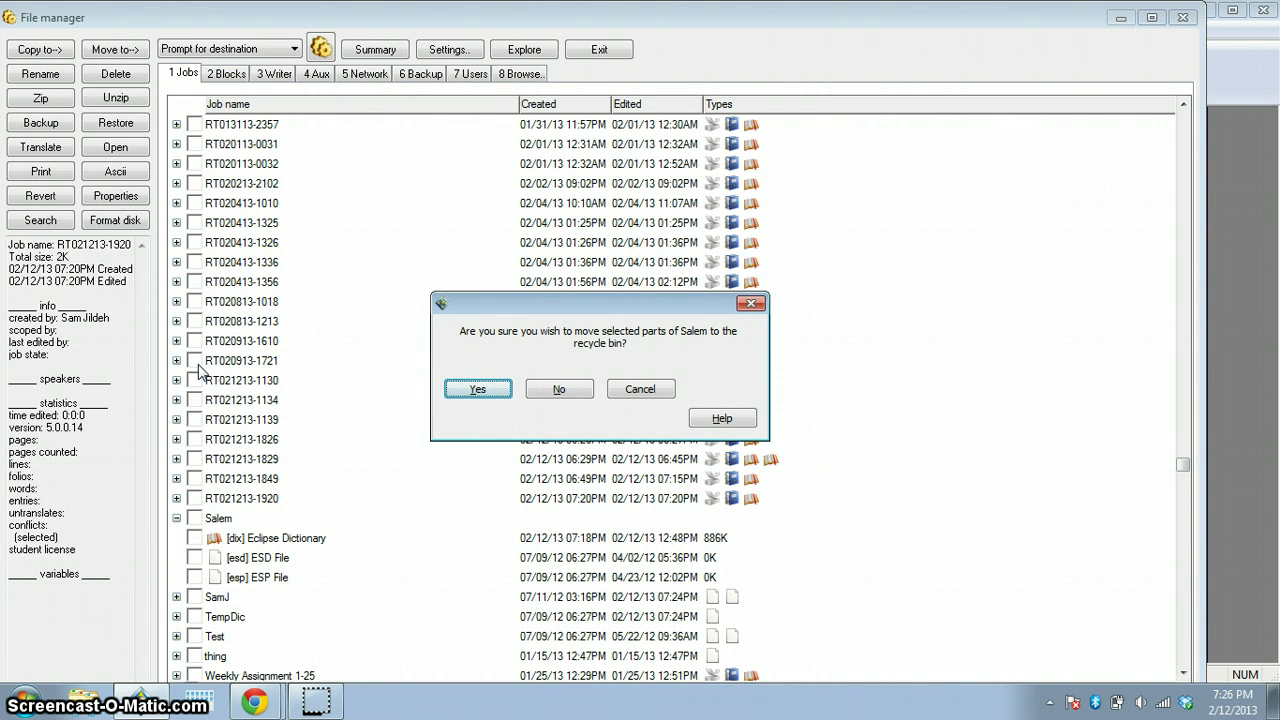
key(Return)
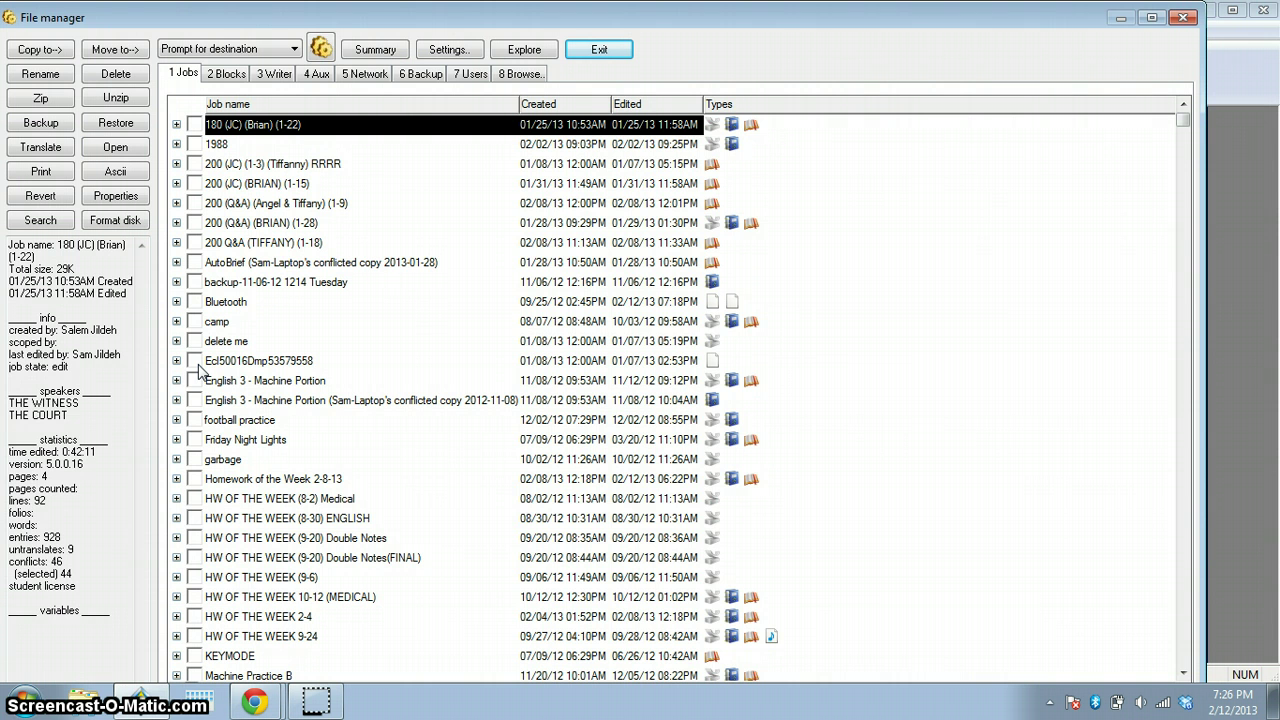
key(Escape)
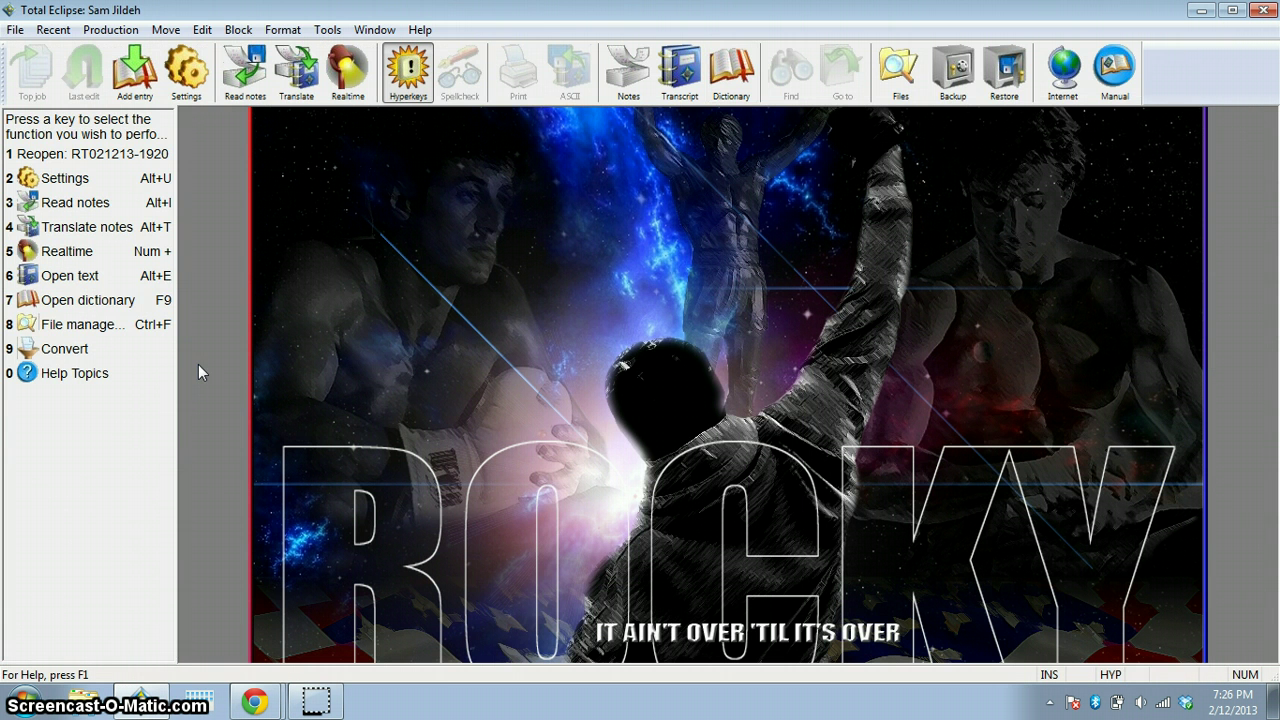
Try to open the Salem.dix dictionary.
click(745, 65)
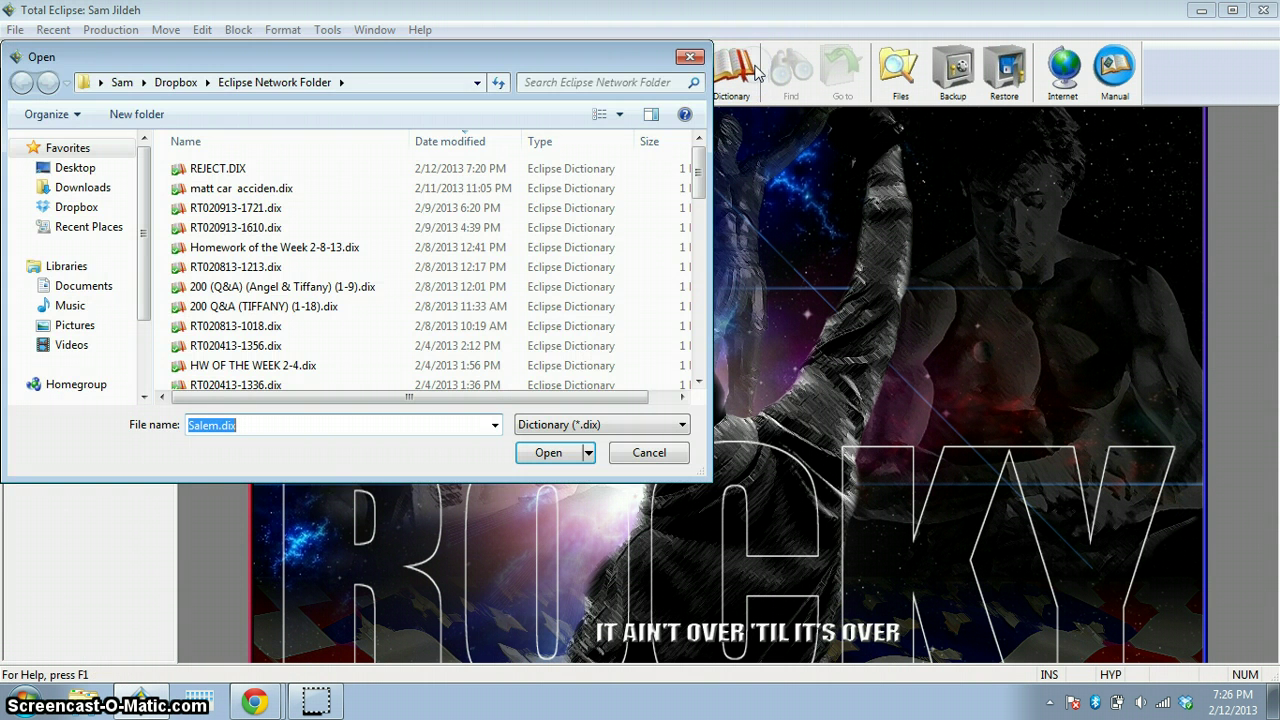
key(Return)
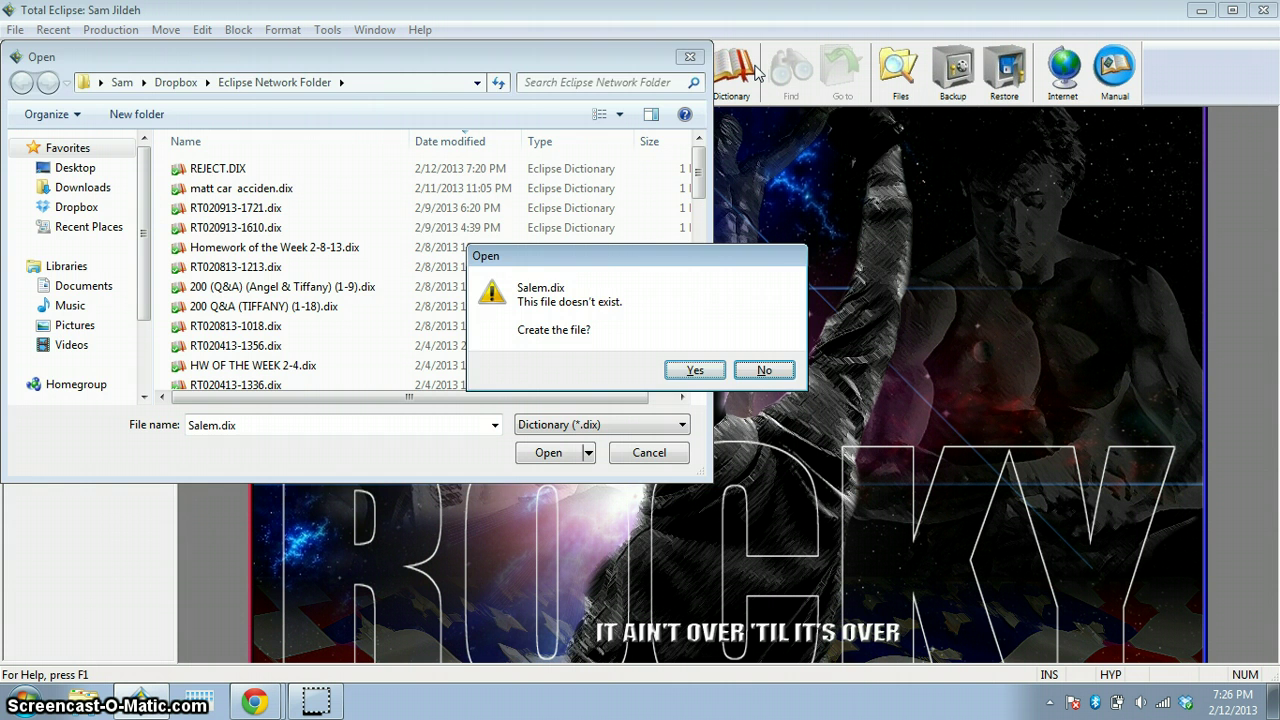
key(Escape)
key(Escape)
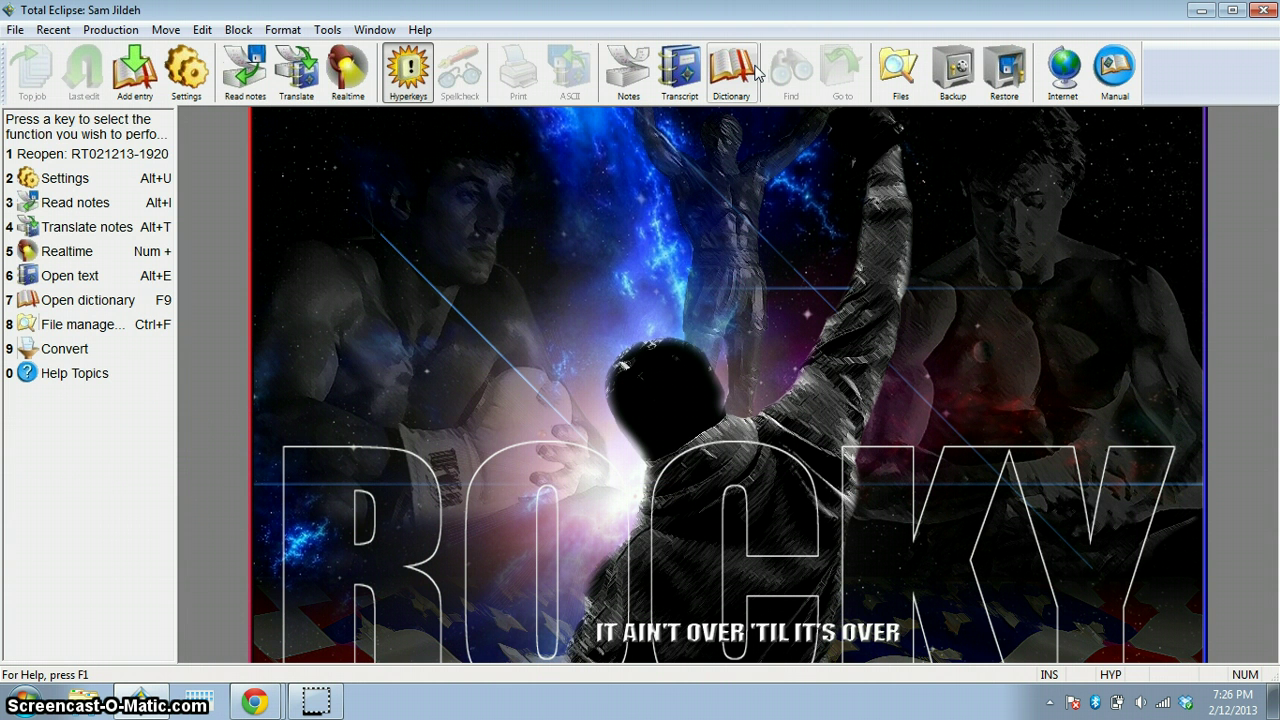
Close and restart Total Eclipse with the SamJ.ini user profile.
key(alt+F4)
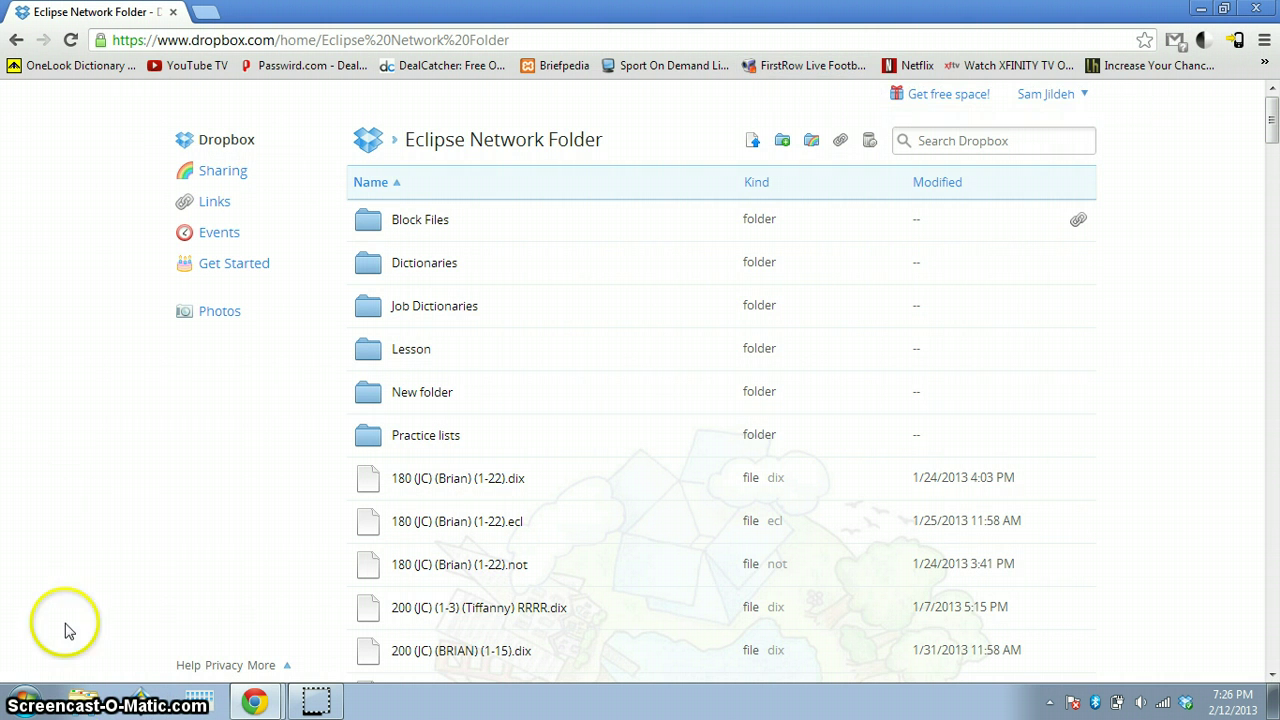
click(137, 705)
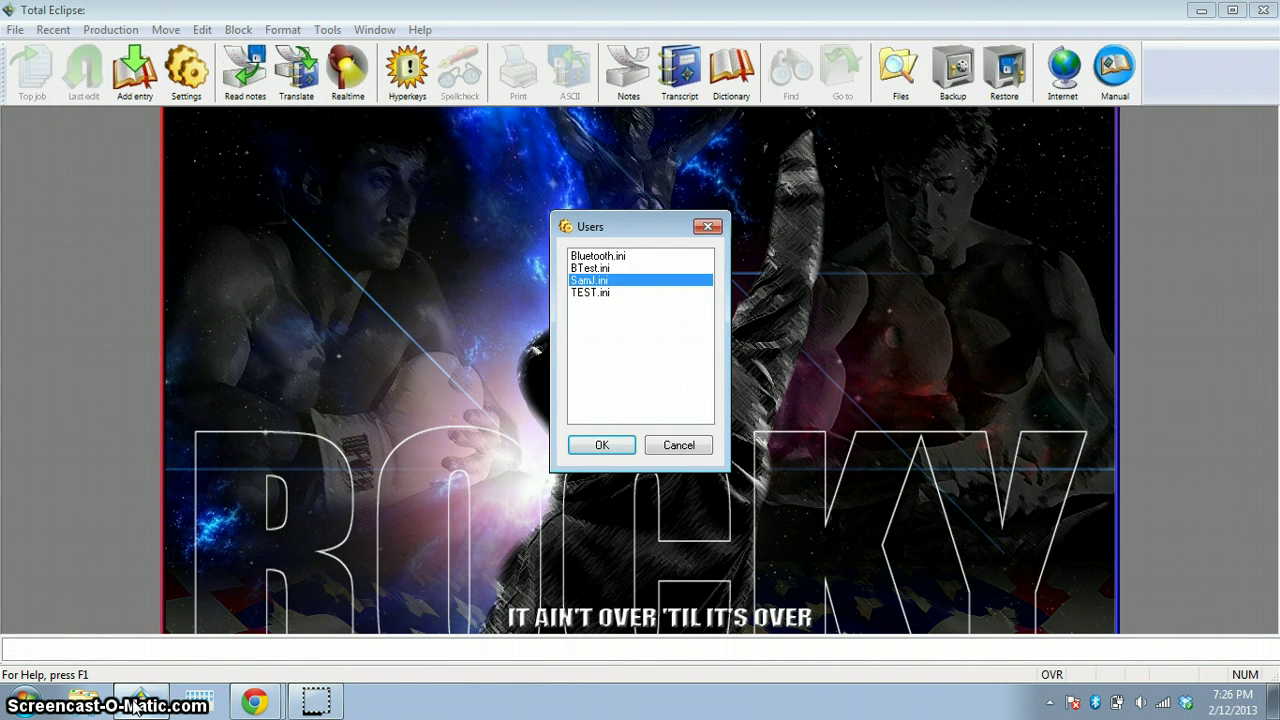
key(Return)
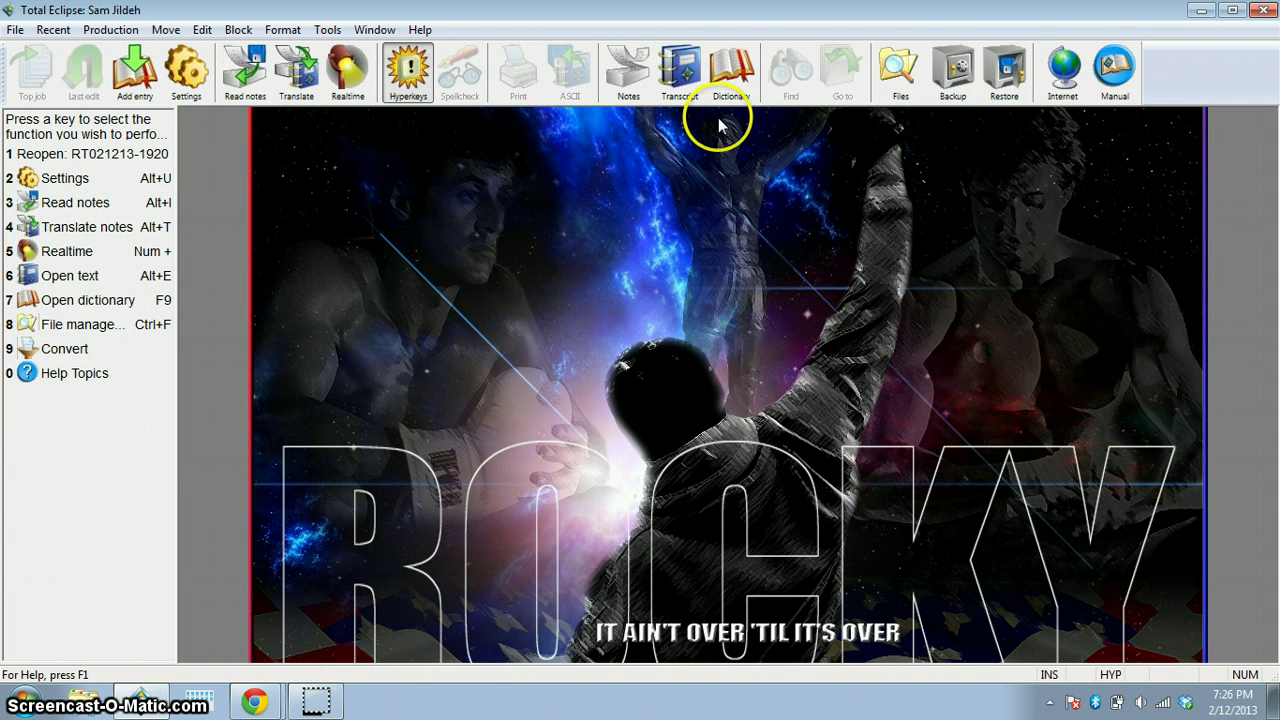
Open the Salem.dix dictionary to check its entries, and close it.
click(731, 64)
key(Return)
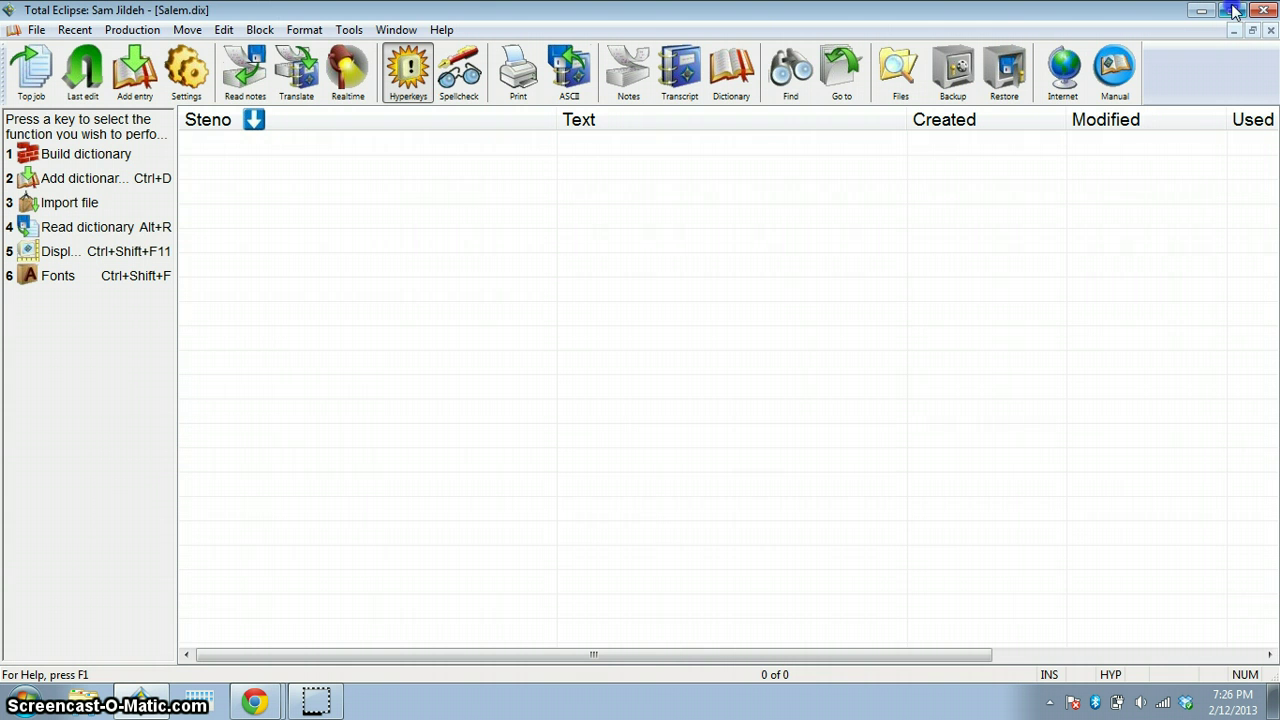
click(1271, 31)
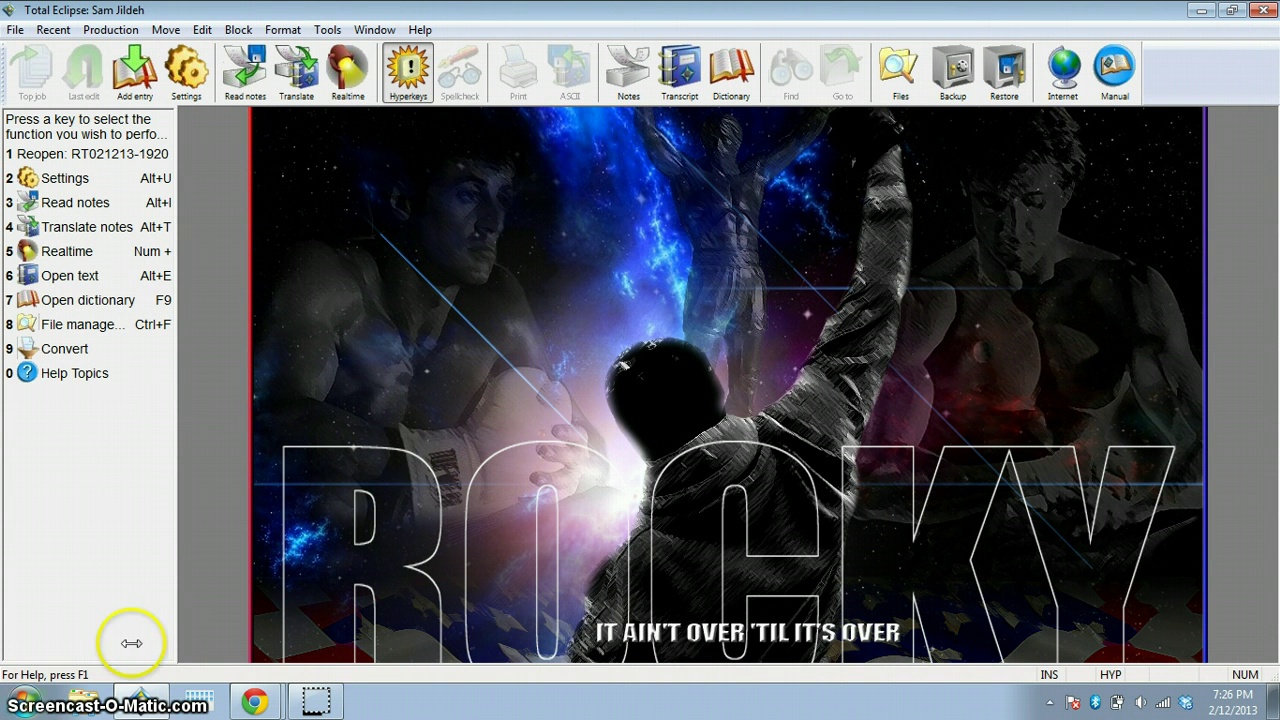
Browse to the SamJ folder inside the Eclipse folder in Documents and check the sizes of its dictionary files.
click(25, 700)
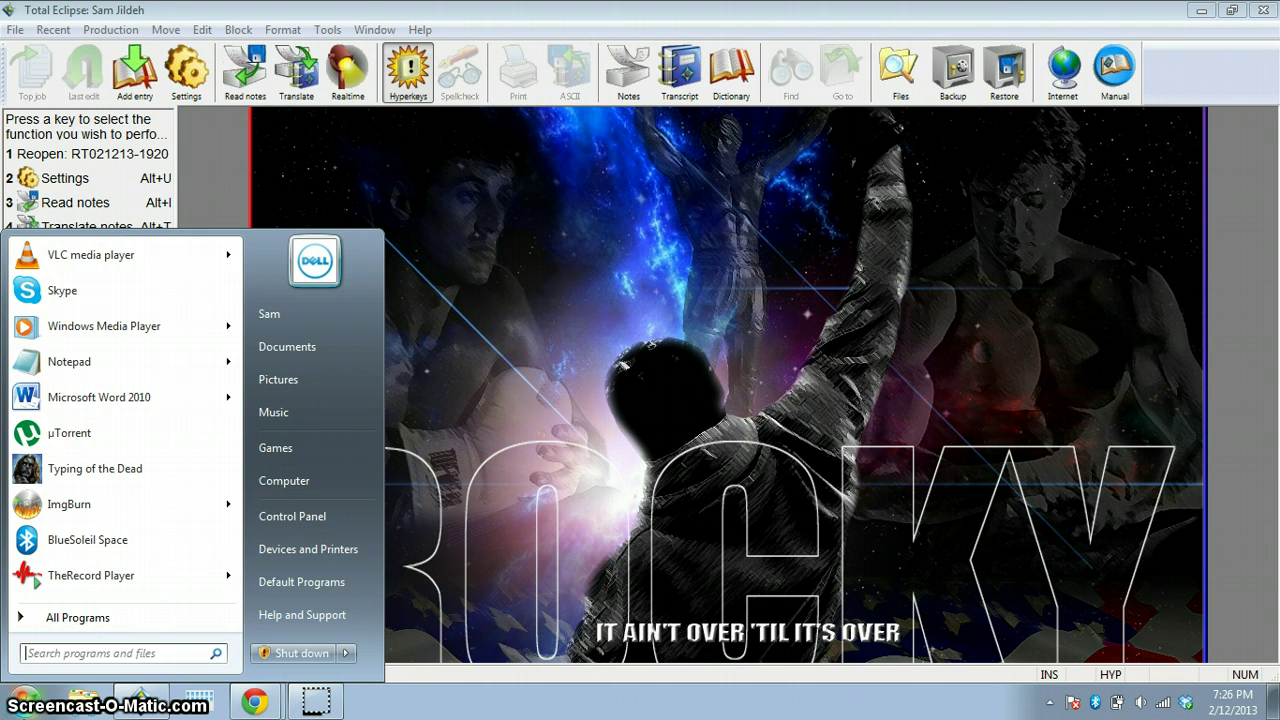
click(335, 343)
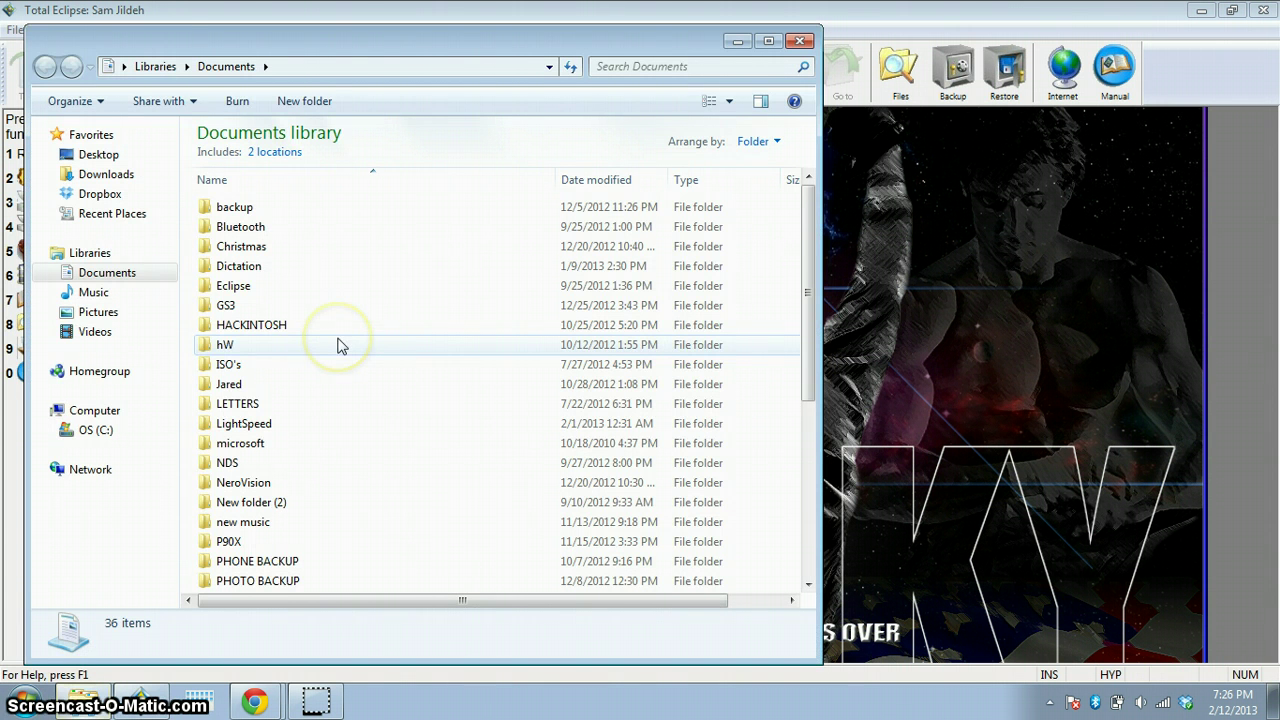
double_click(265, 297)
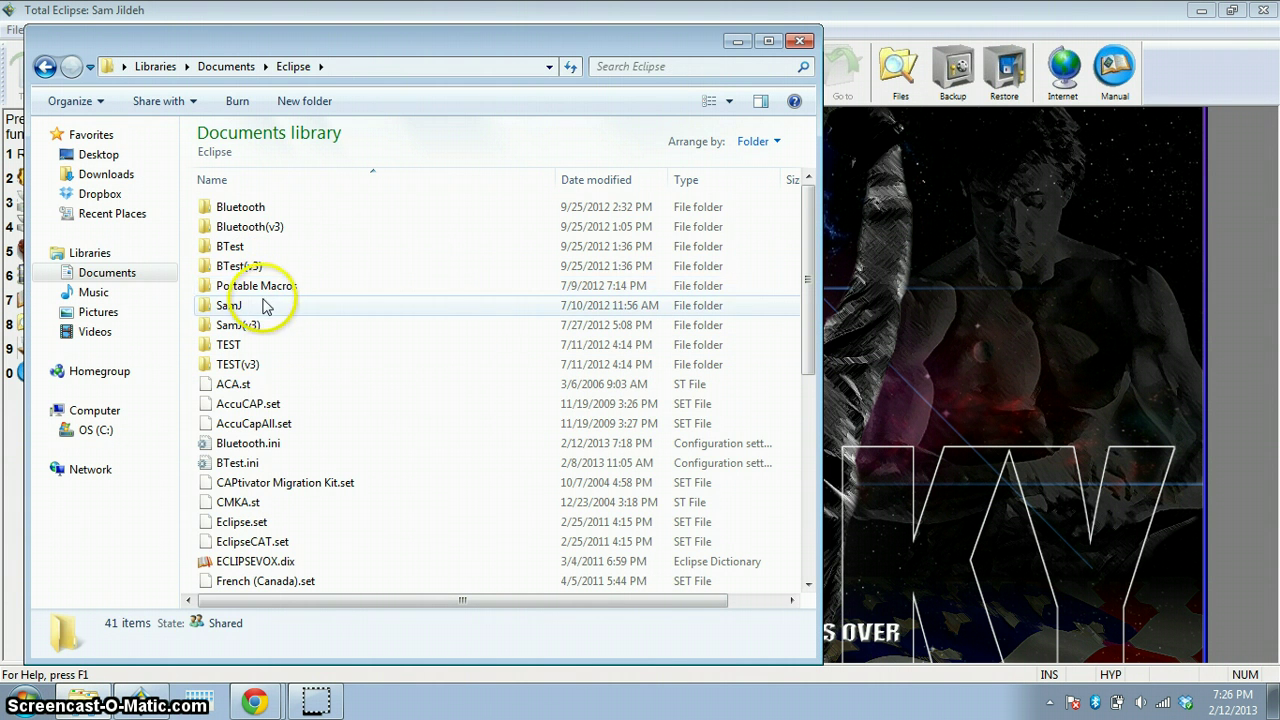
double_click(265, 308)
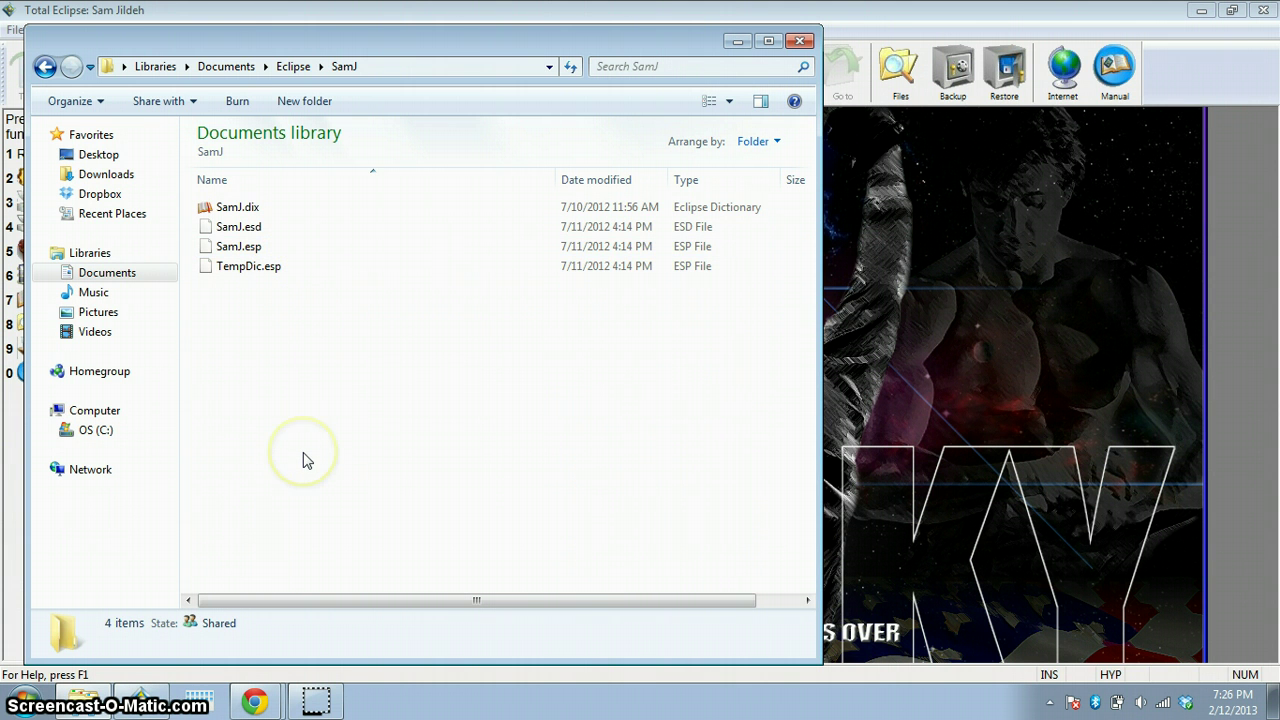
drag(398, 600, 467, 605)
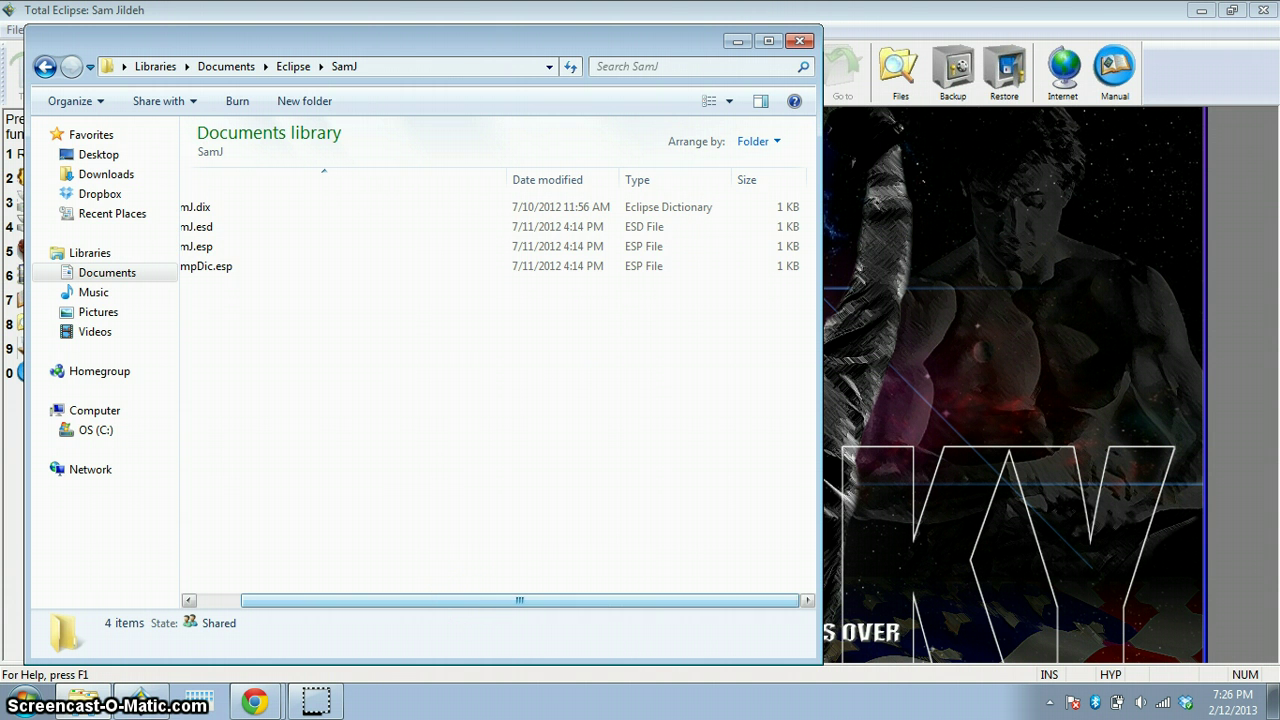
click(742, 43)
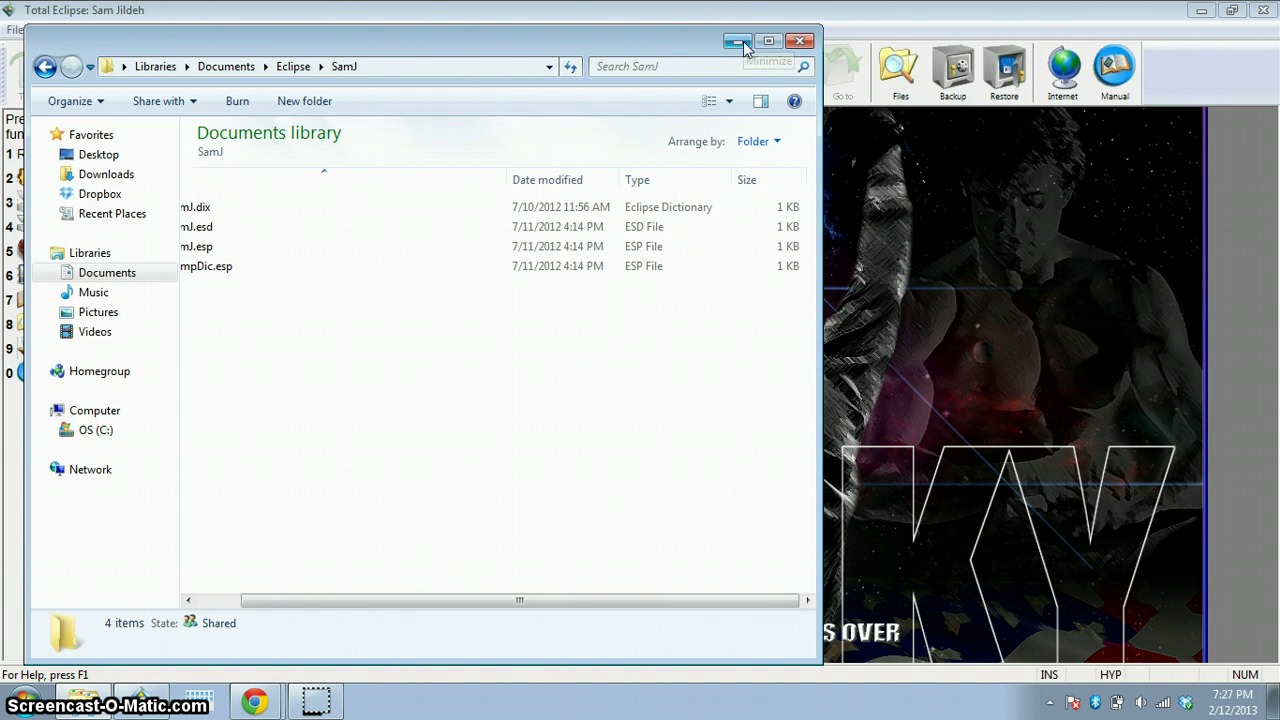
Minimize the open windows and open the Eclipse Network Folder inside the local Dropbox folder.
click(1201, 11)
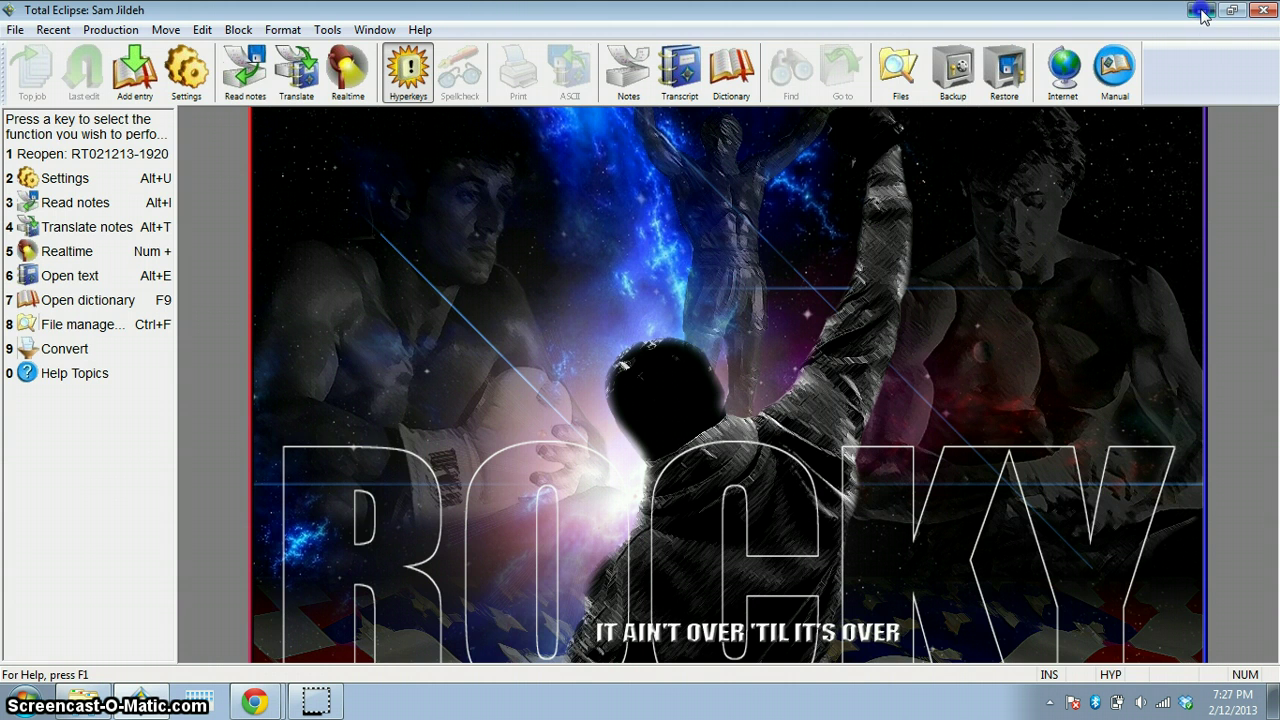
click(1202, 11)
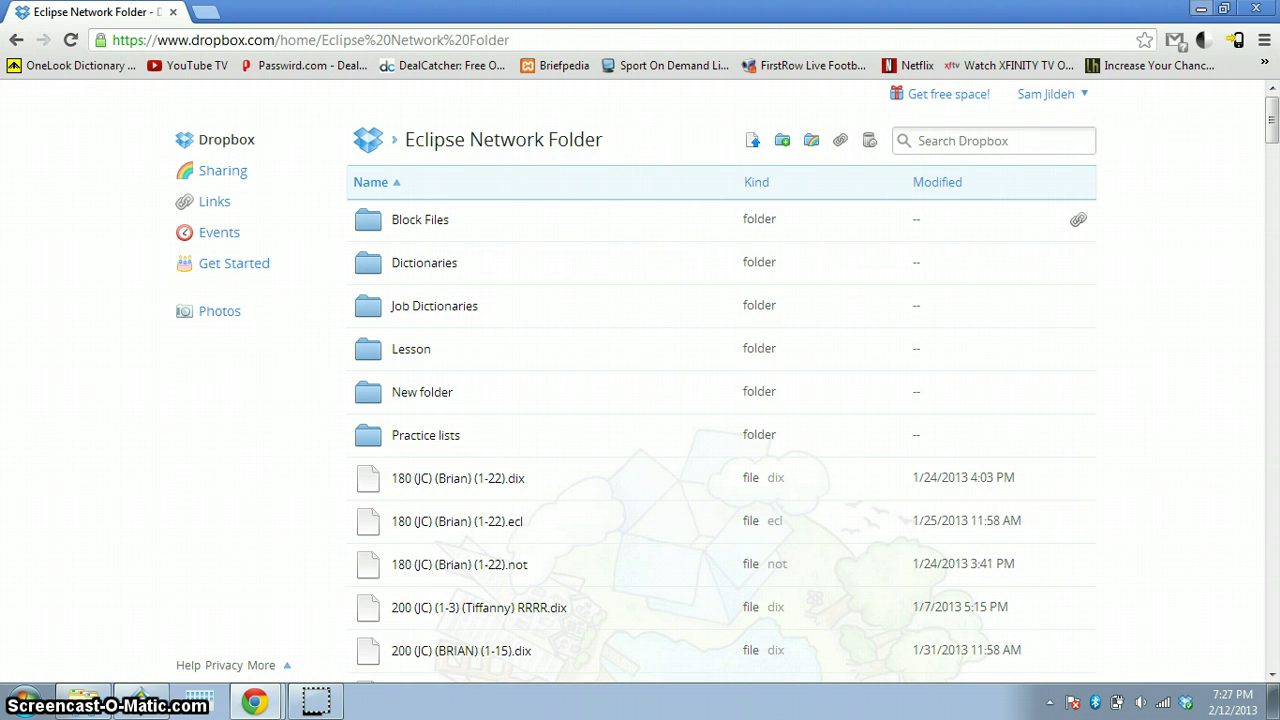
click(1201, 10)
click(398, 88)
double_click(247, 140)
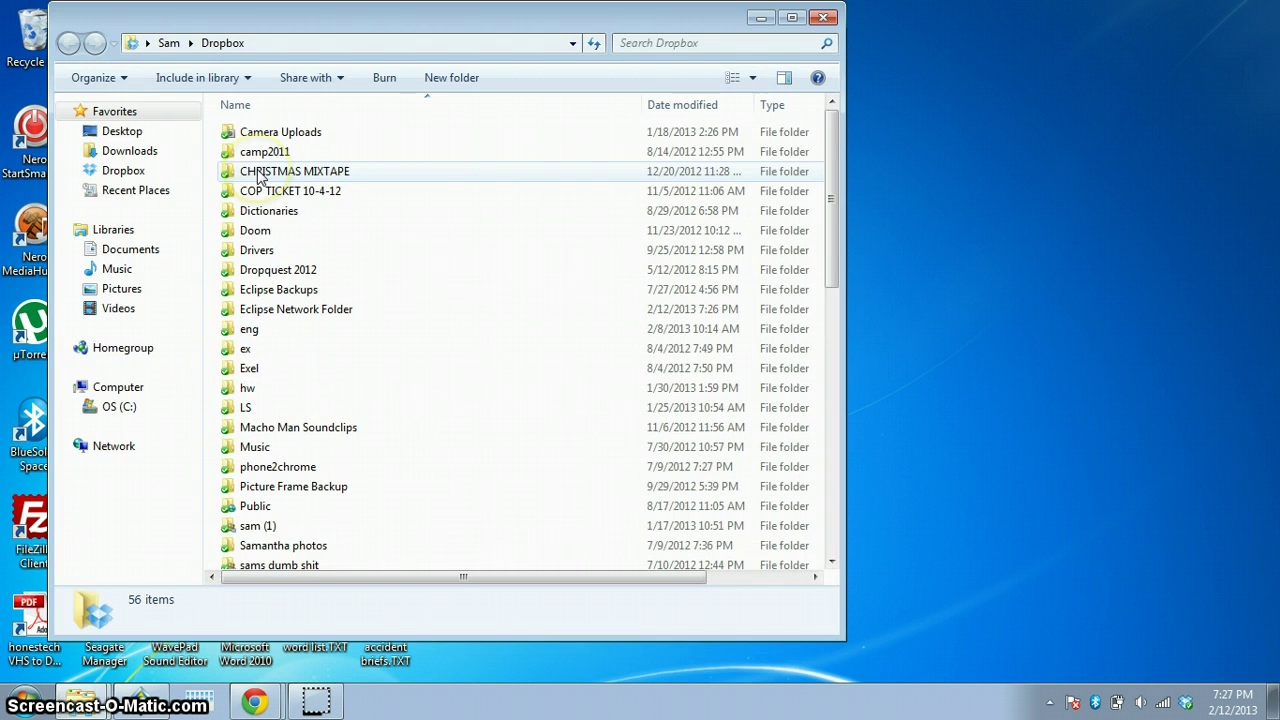
double_click(337, 312)
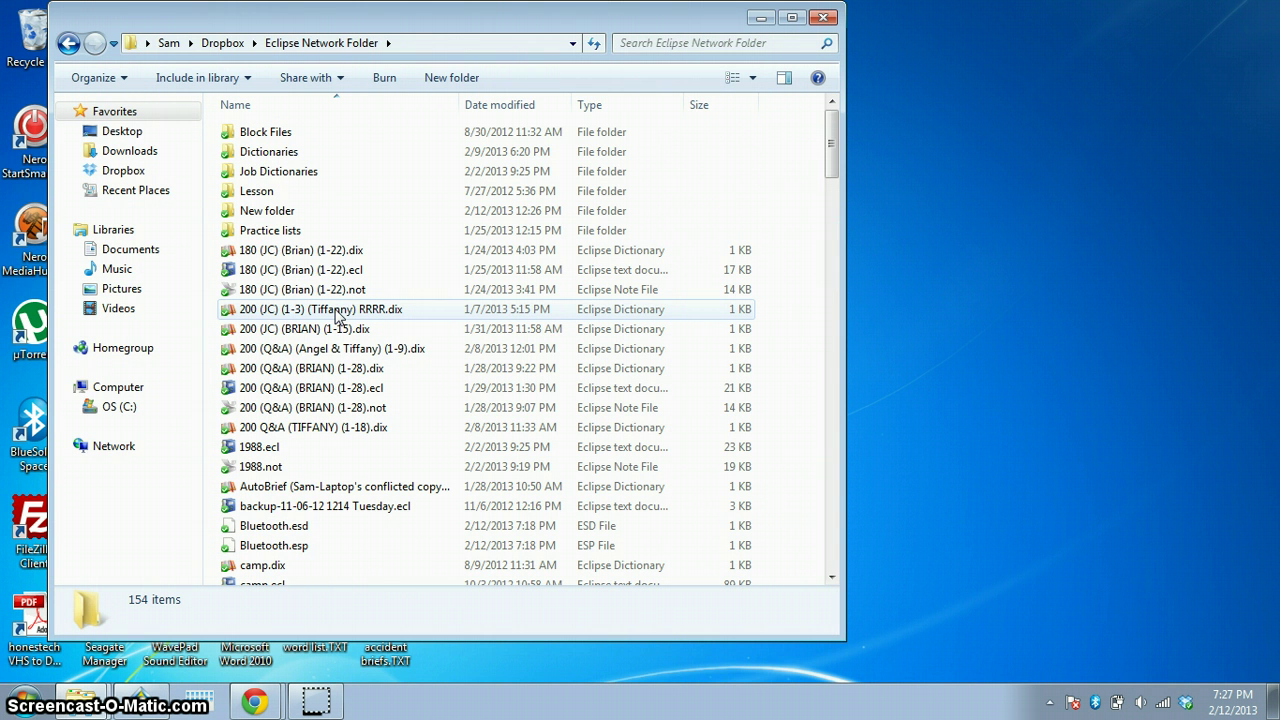
Look through the local Eclipse Network Folder, and check the Jobs directory in Total Eclipse's advanced user settings without changing it.
click(832, 166)
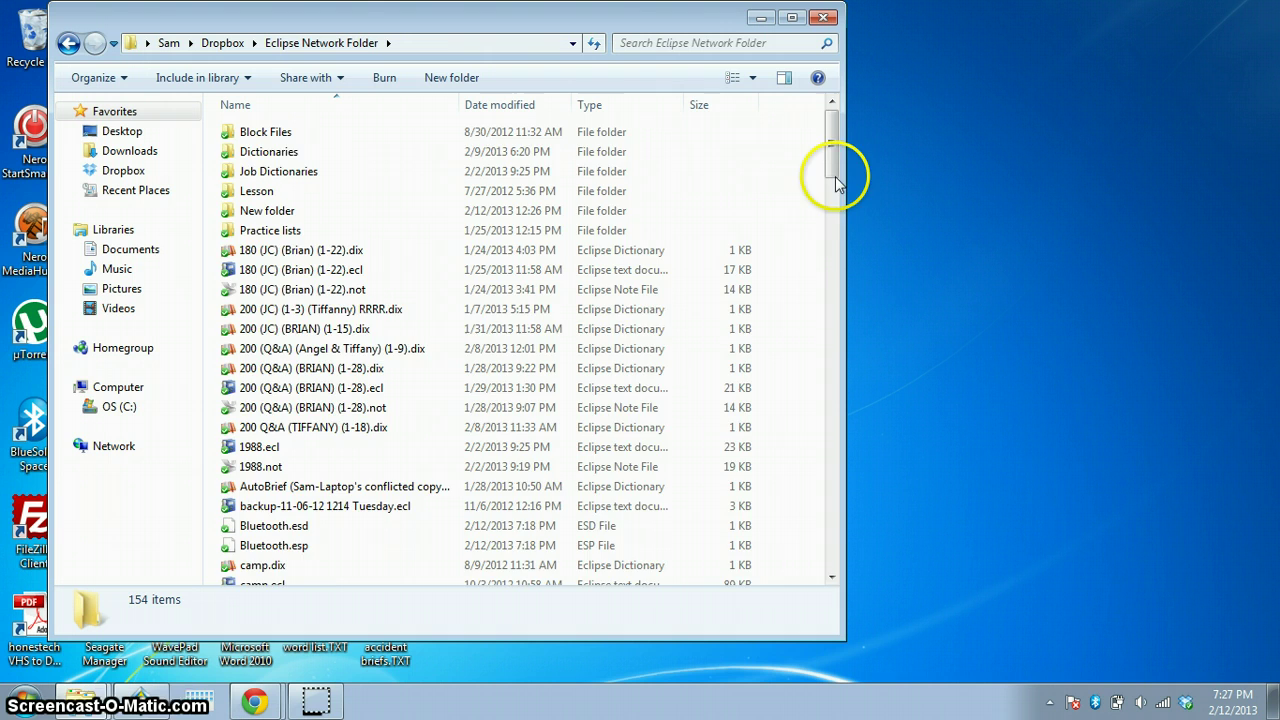
drag(836, 176, 830, 357)
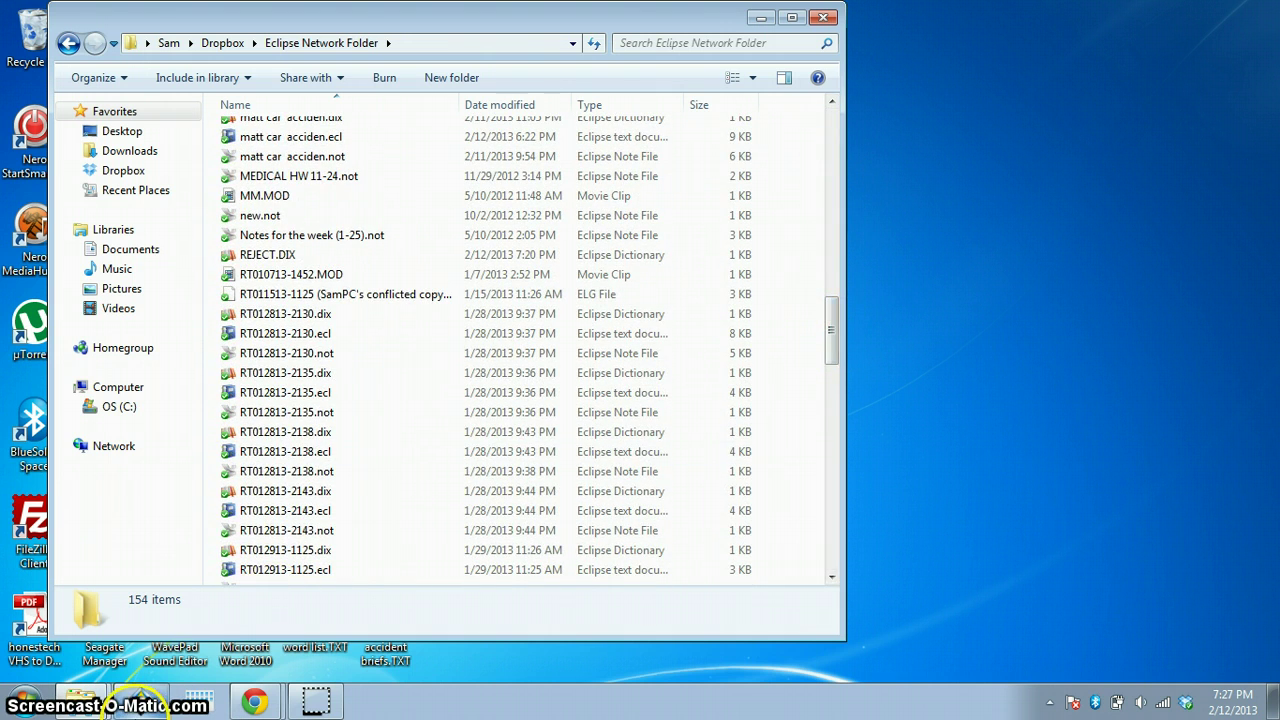
click(141, 700)
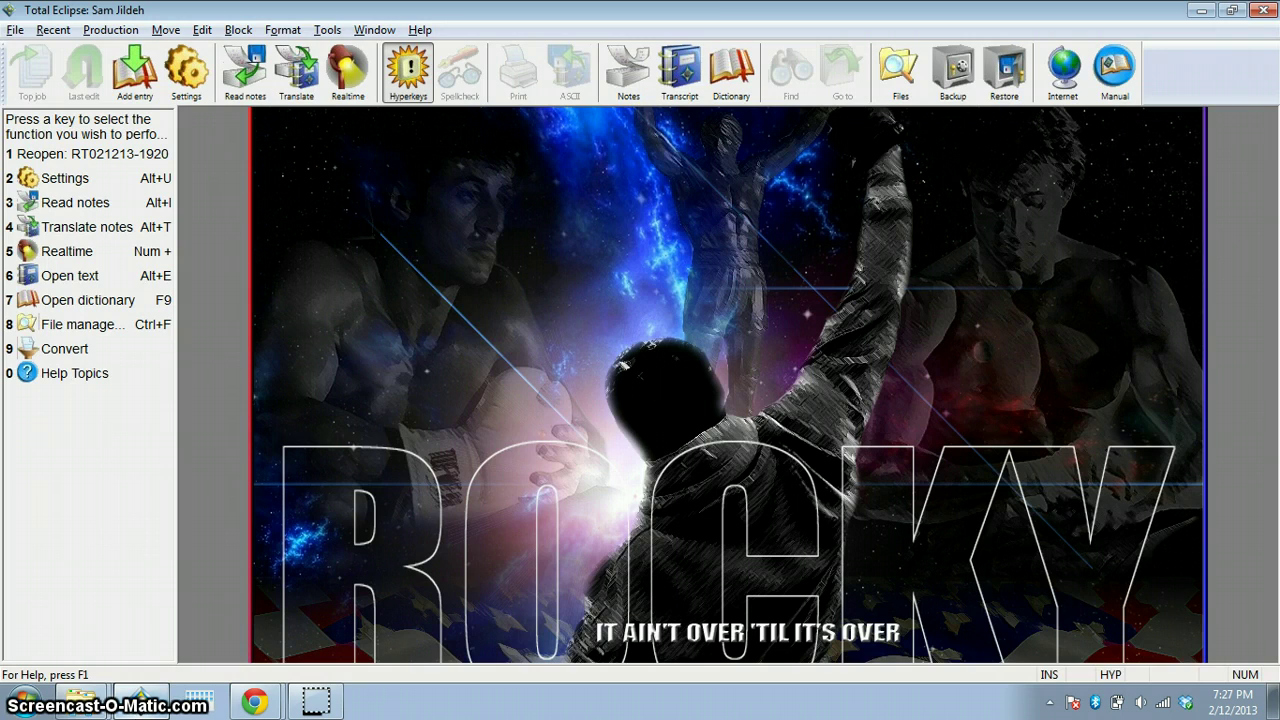
key(alt+u)
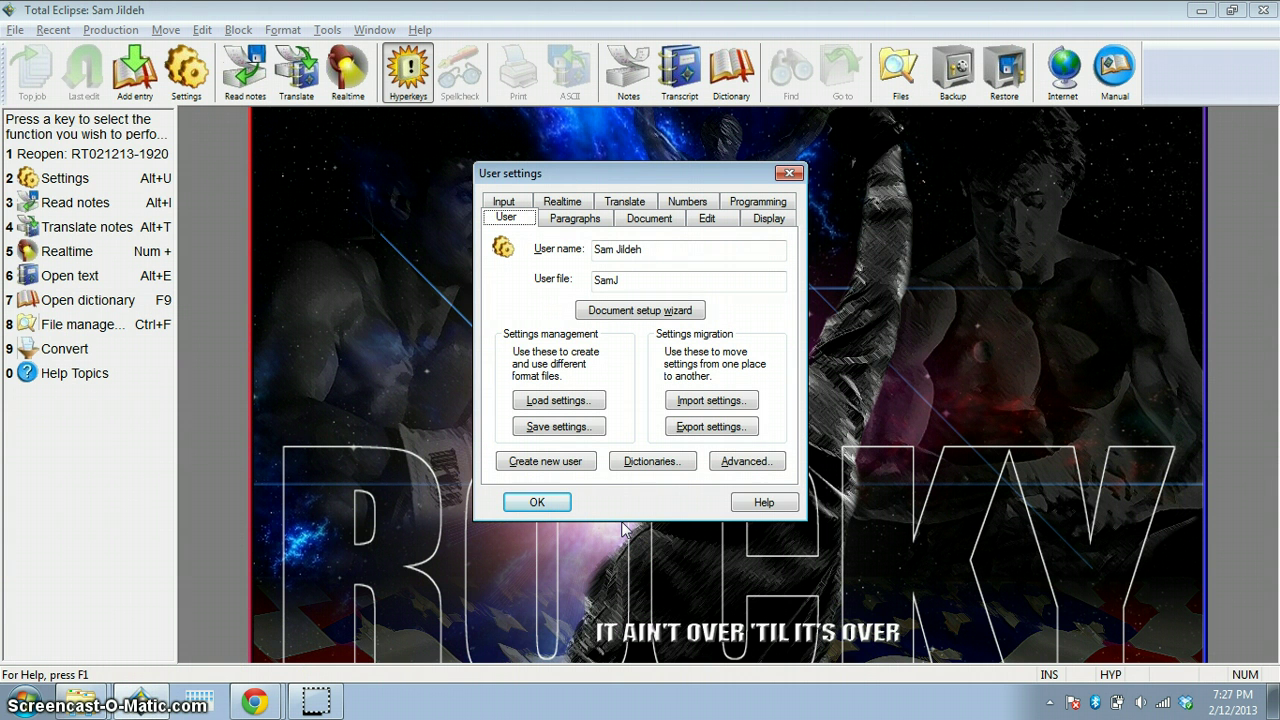
click(760, 464)
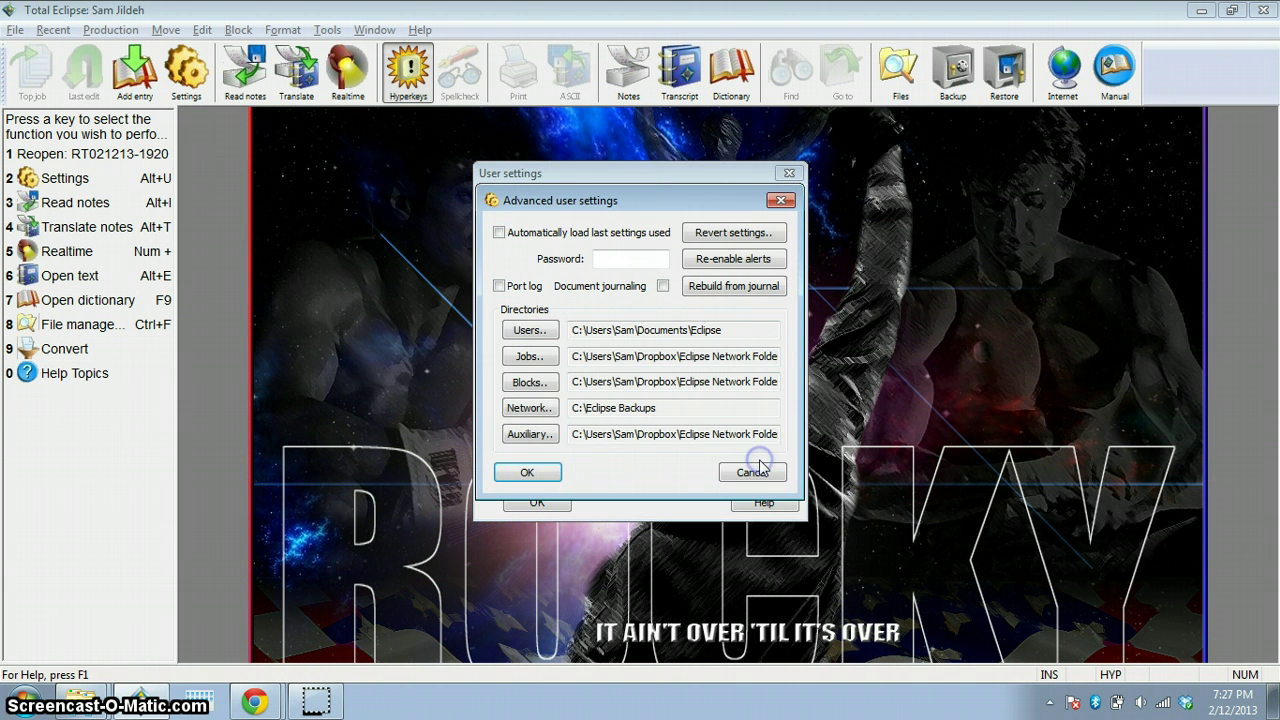
click(530, 357)
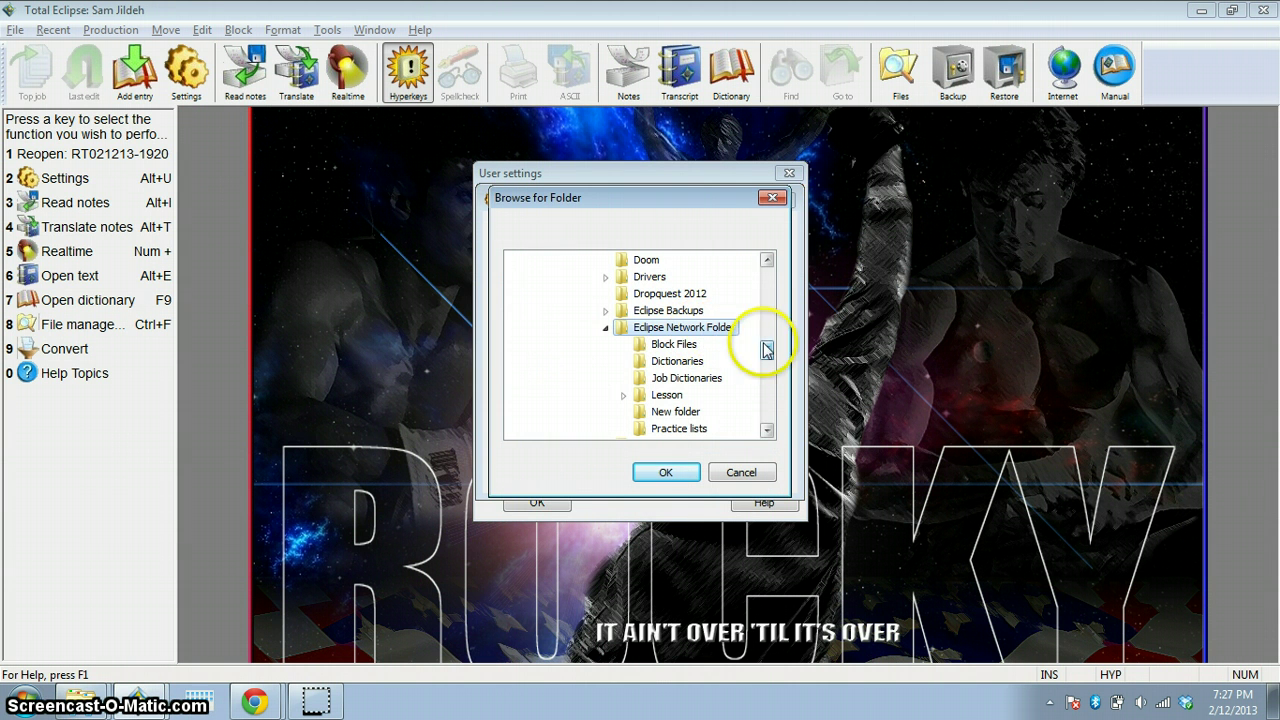
scroll(760, 337, up, 3)
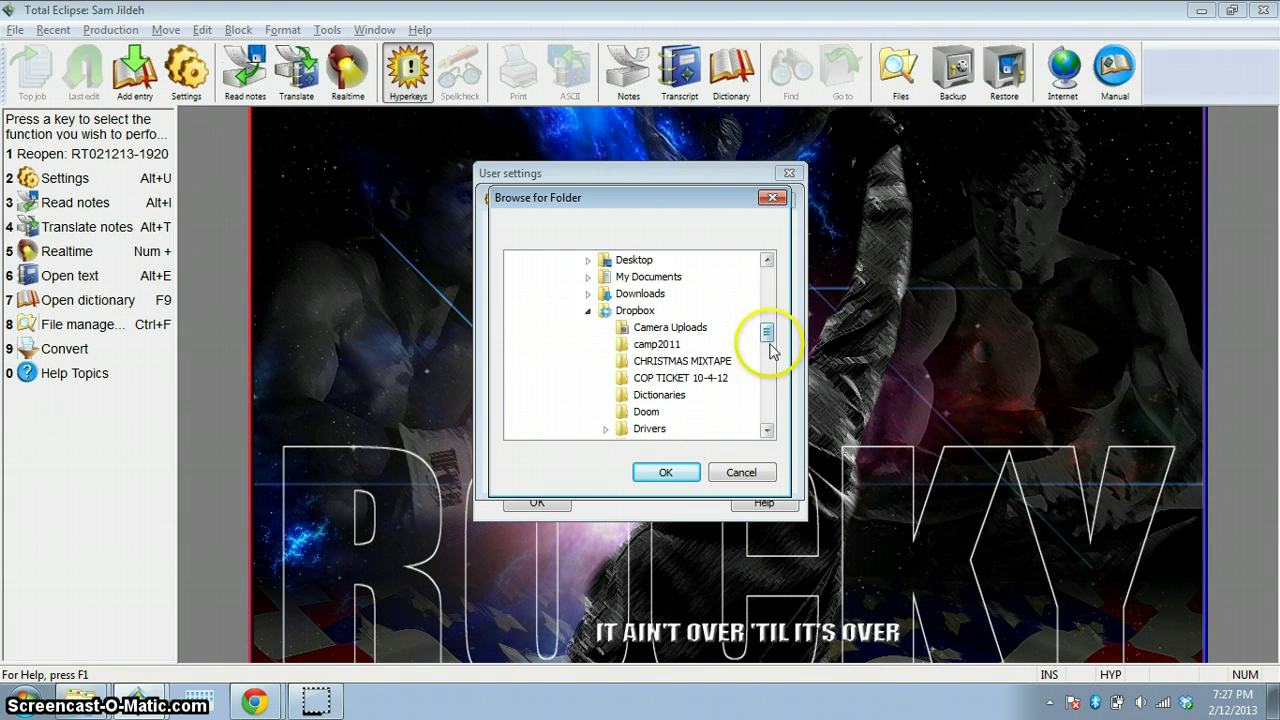
scroll(766, 340, down, 3)
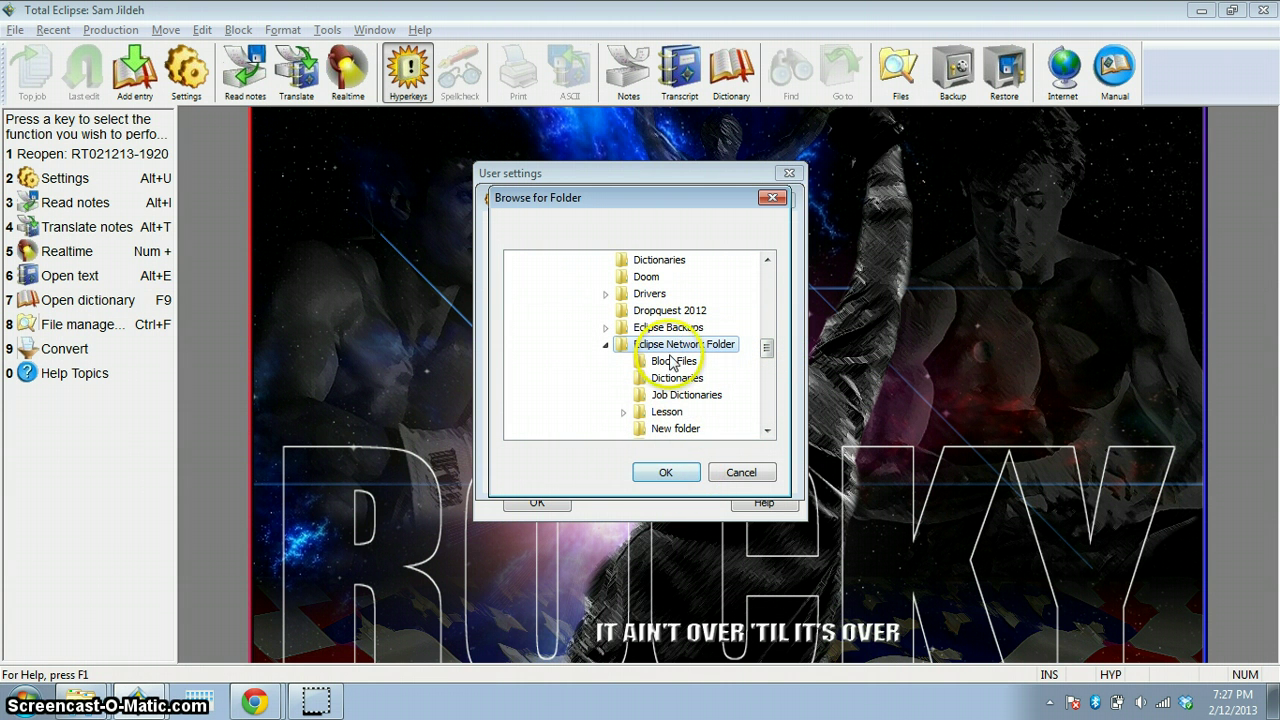
click(738, 473)
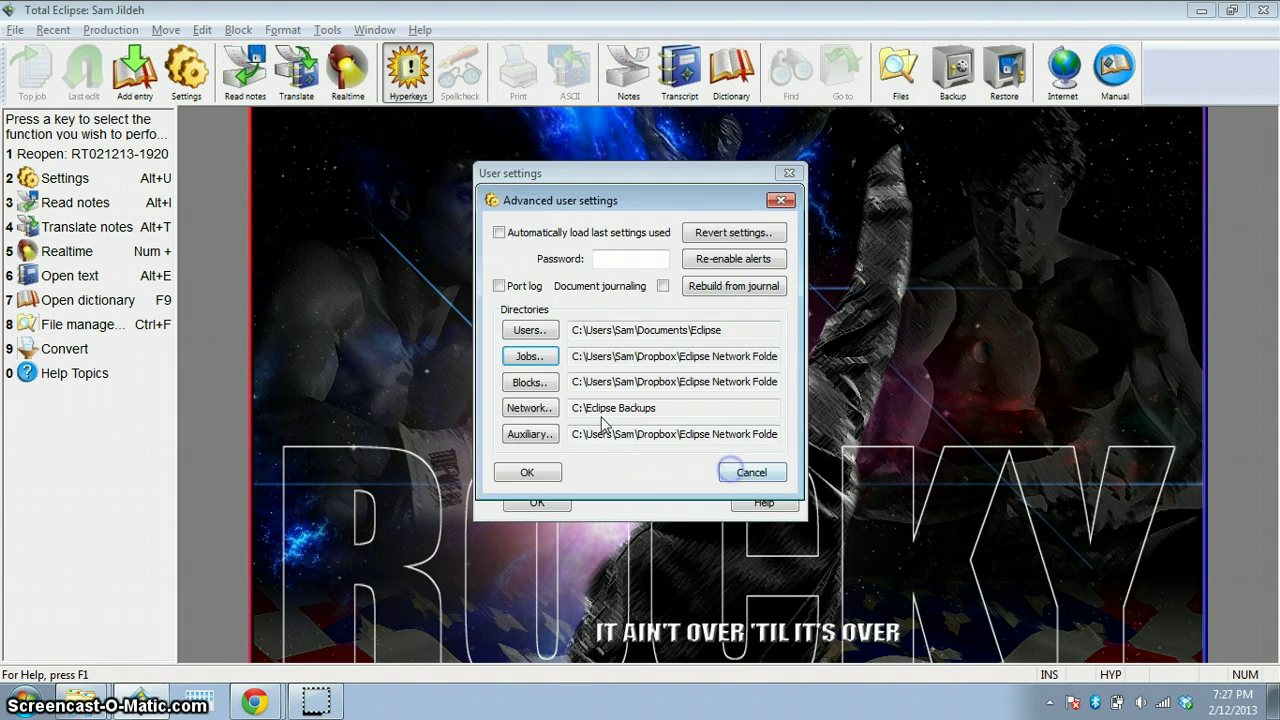
Check the folder assigned to the Blocks directory without changing it, and close the user settings.
click(531, 377)
click(745, 473)
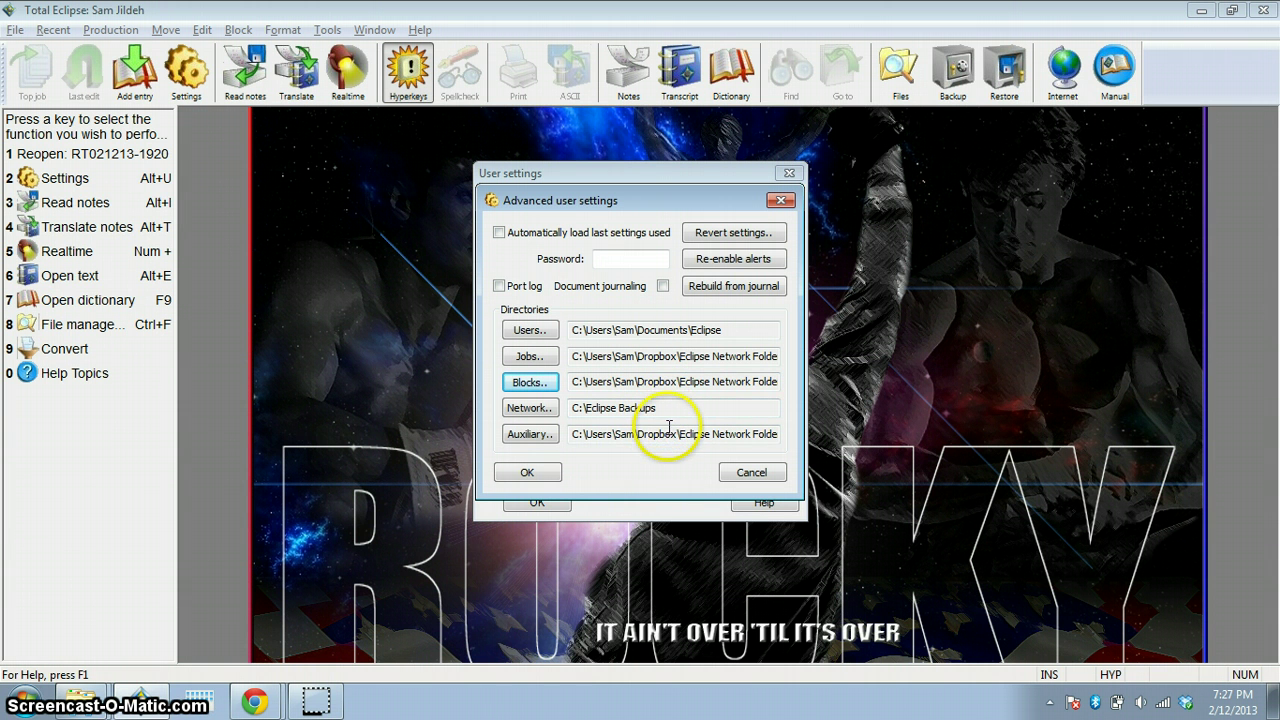
click(538, 475)
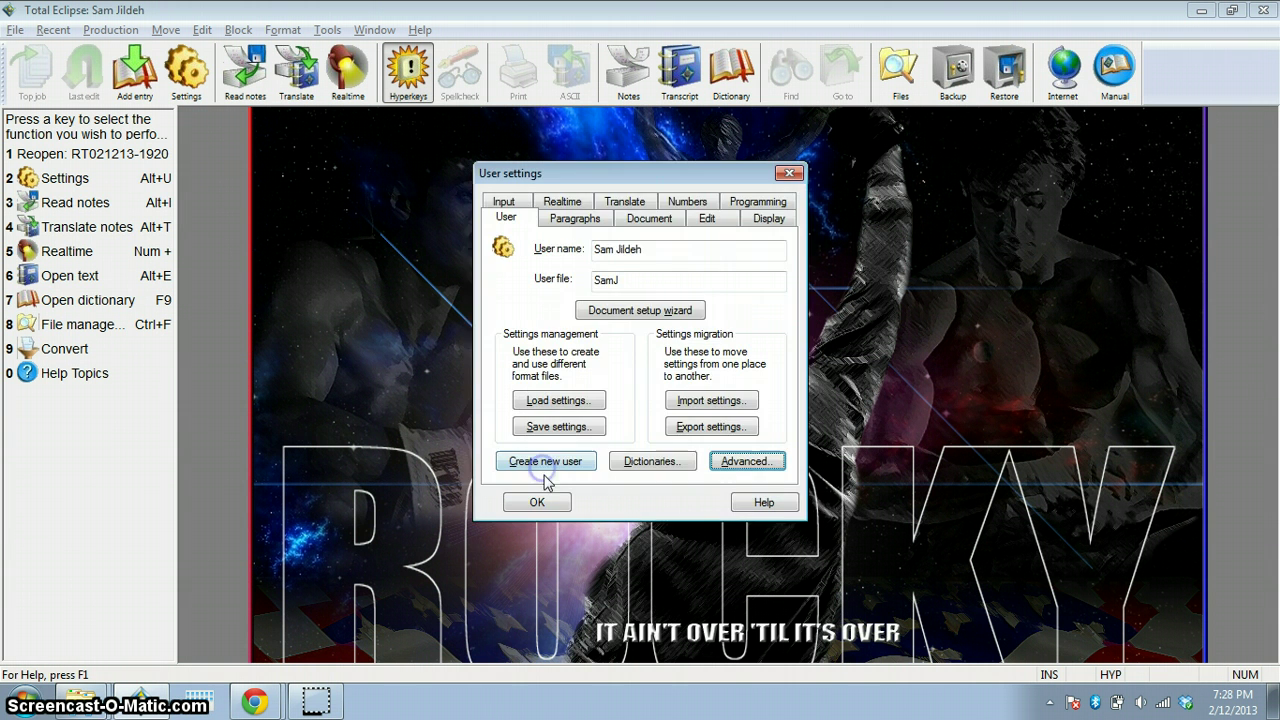
click(555, 501)
Open the Salem.dix dictionary from the Eclipse Network Folder to inspect its entries, and close it.
click(731, 72)
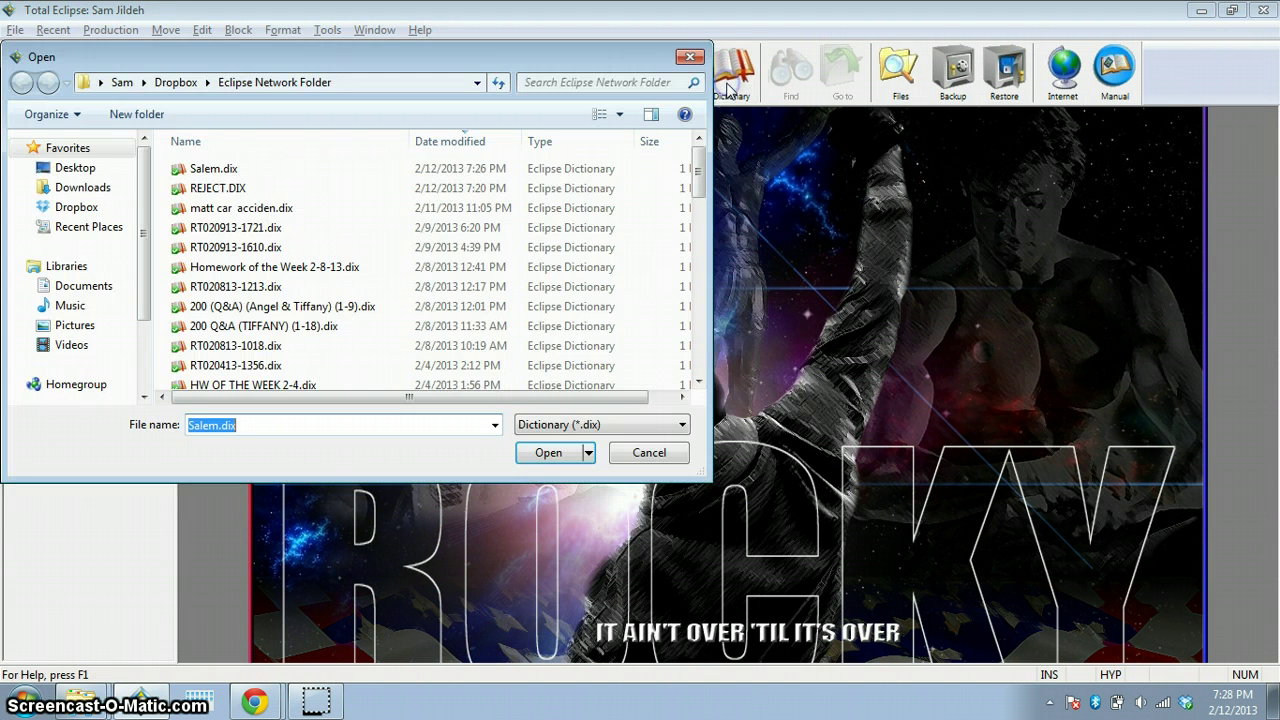
key(Return)
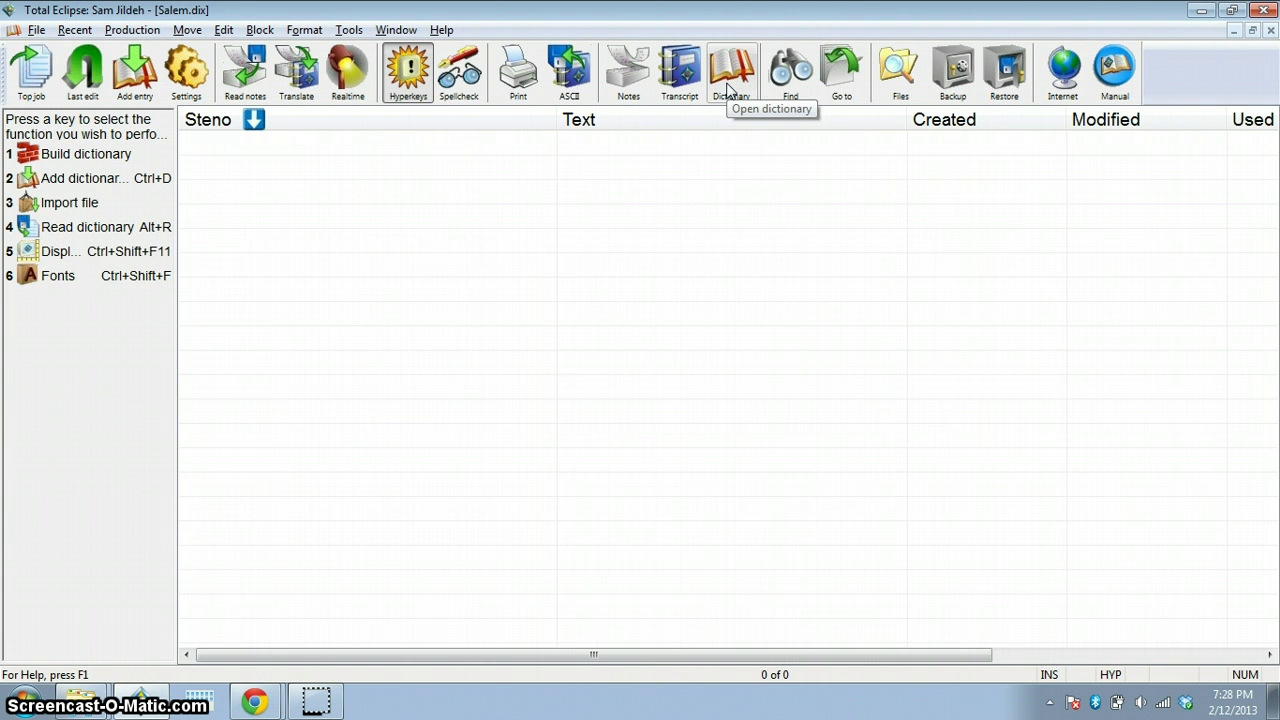
click(1267, 32)
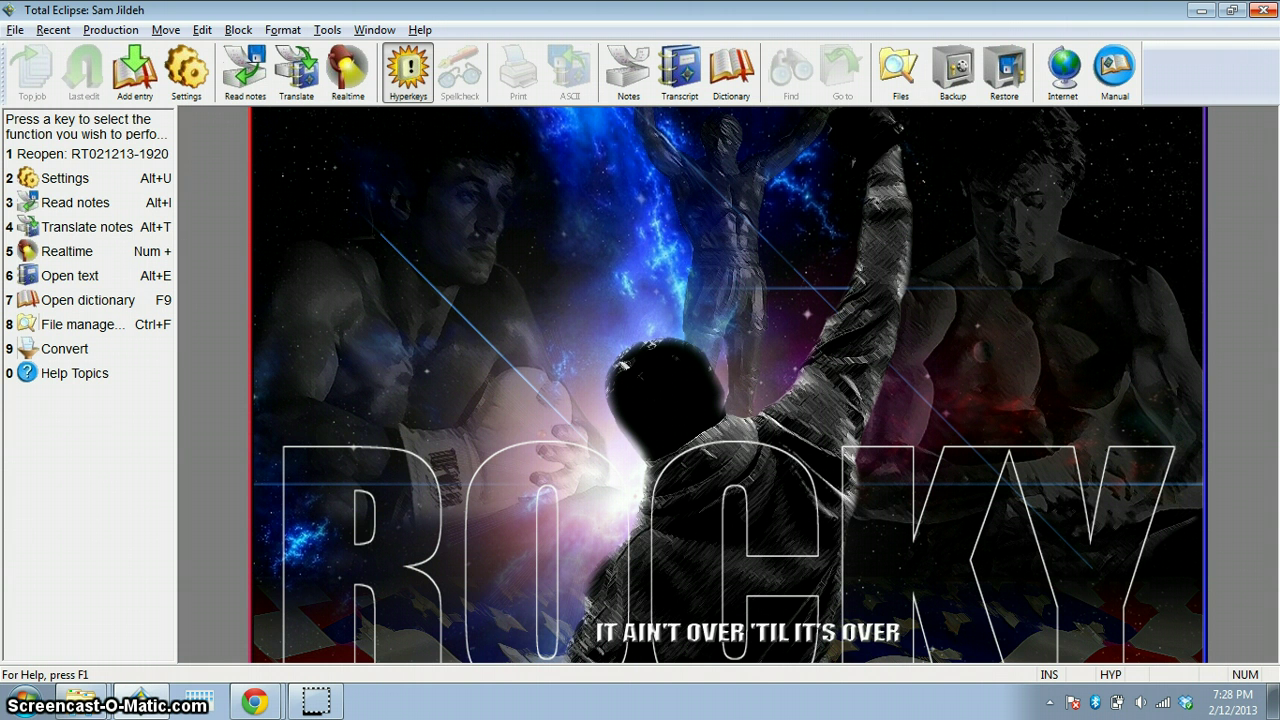
Launch the Dropbox website from the Dropbox client and open the Eclipse Network Folder there.
click(255, 701)
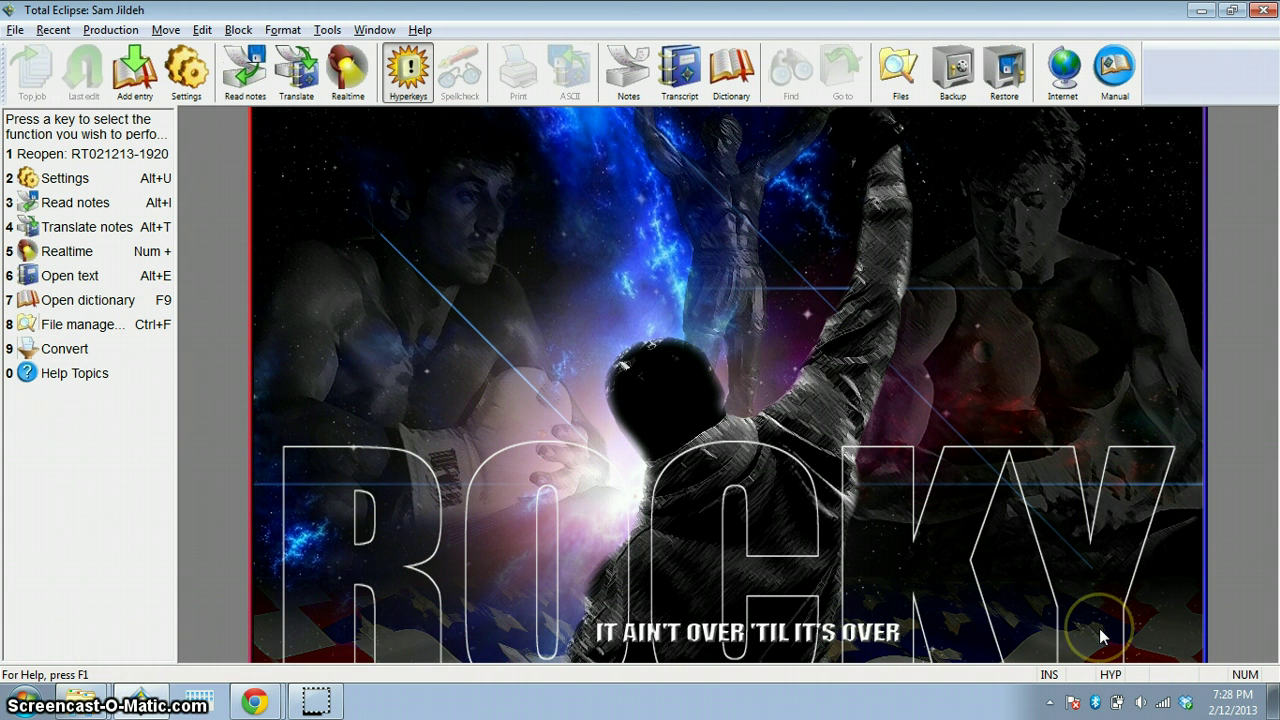
right_click(1188, 702)
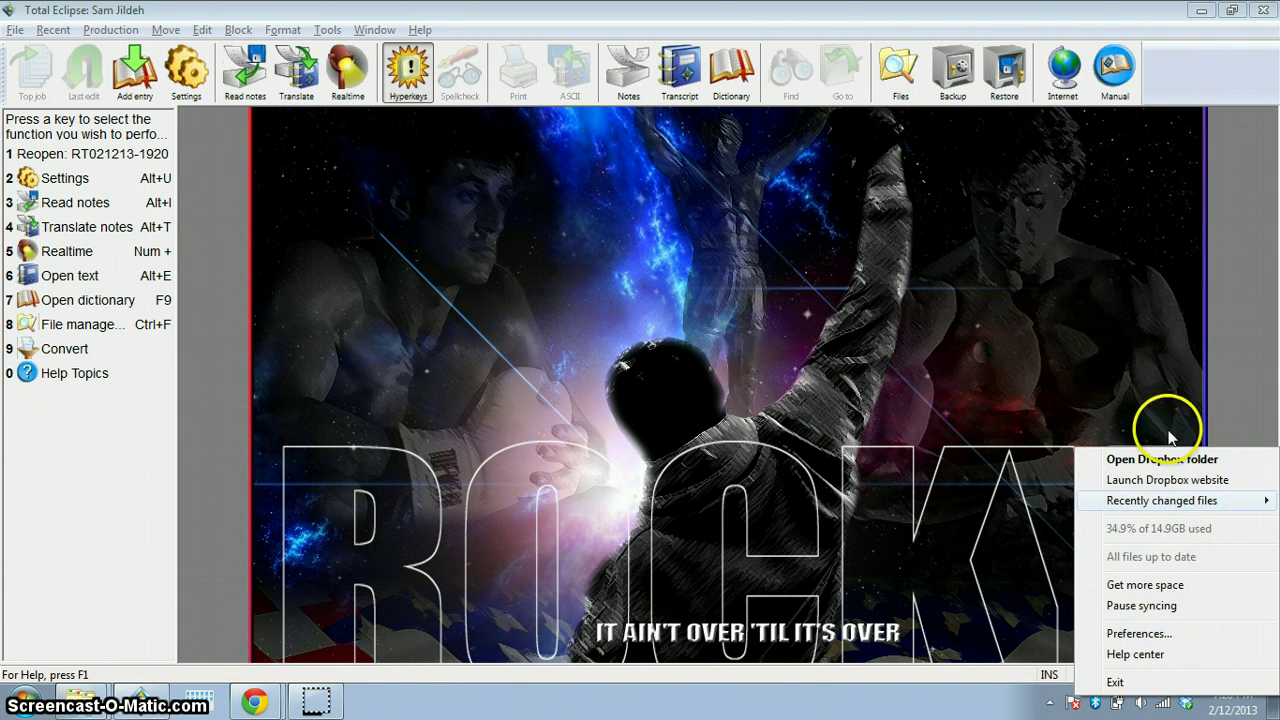
click(1166, 480)
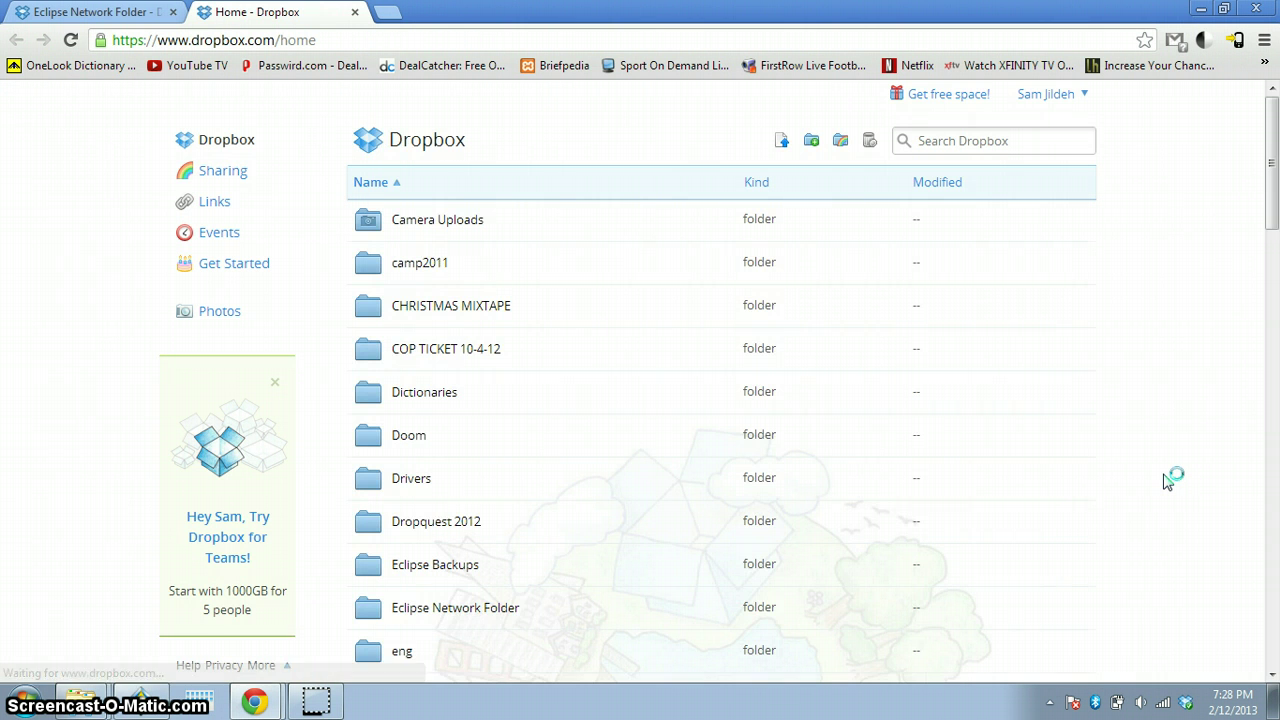
click(1171, 457)
drag(1270, 200, 1272, 249)
click(446, 423)
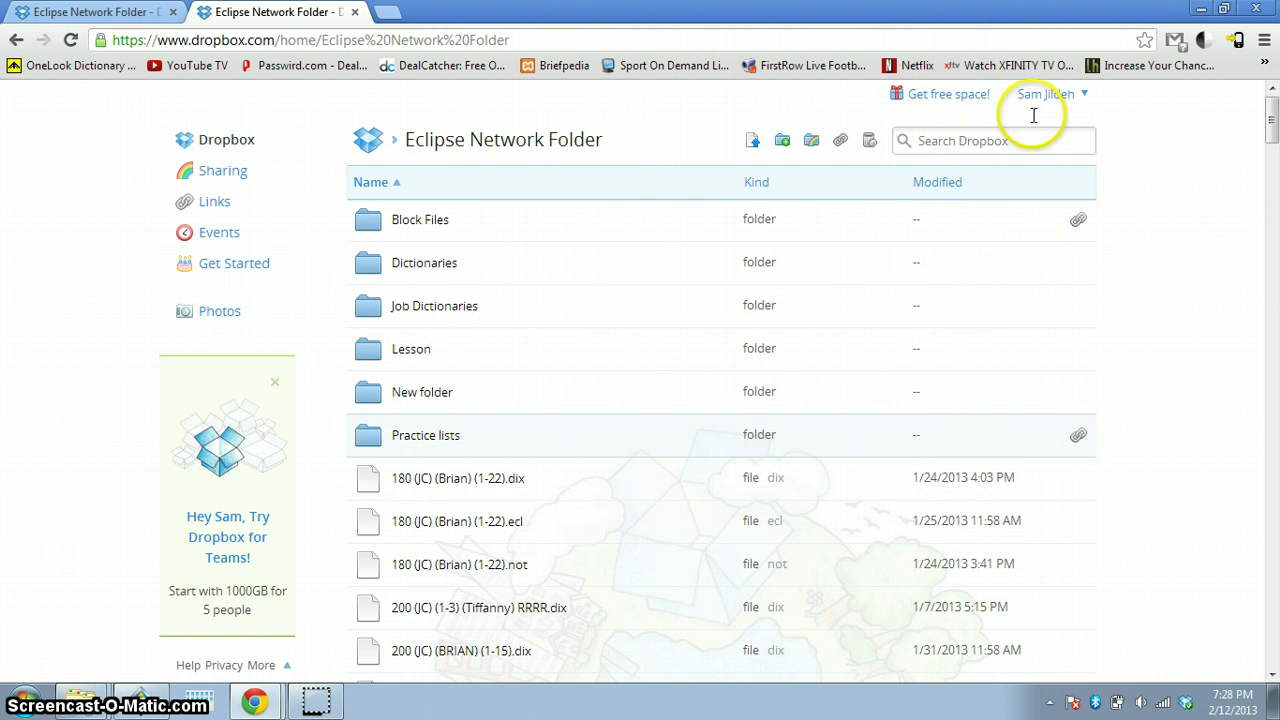
Find Salem.dix in the online Eclipse Network Folder and open its previous versions.
drag(1274, 108, 1257, 617)
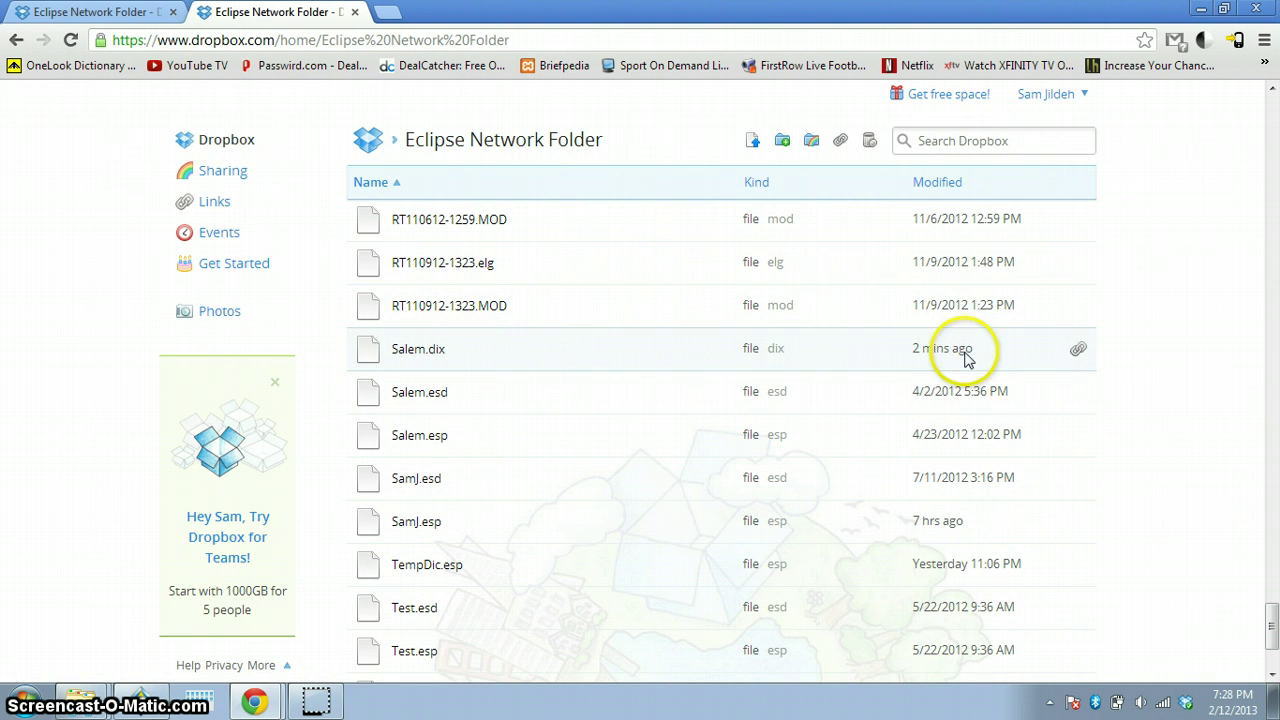
click(613, 355)
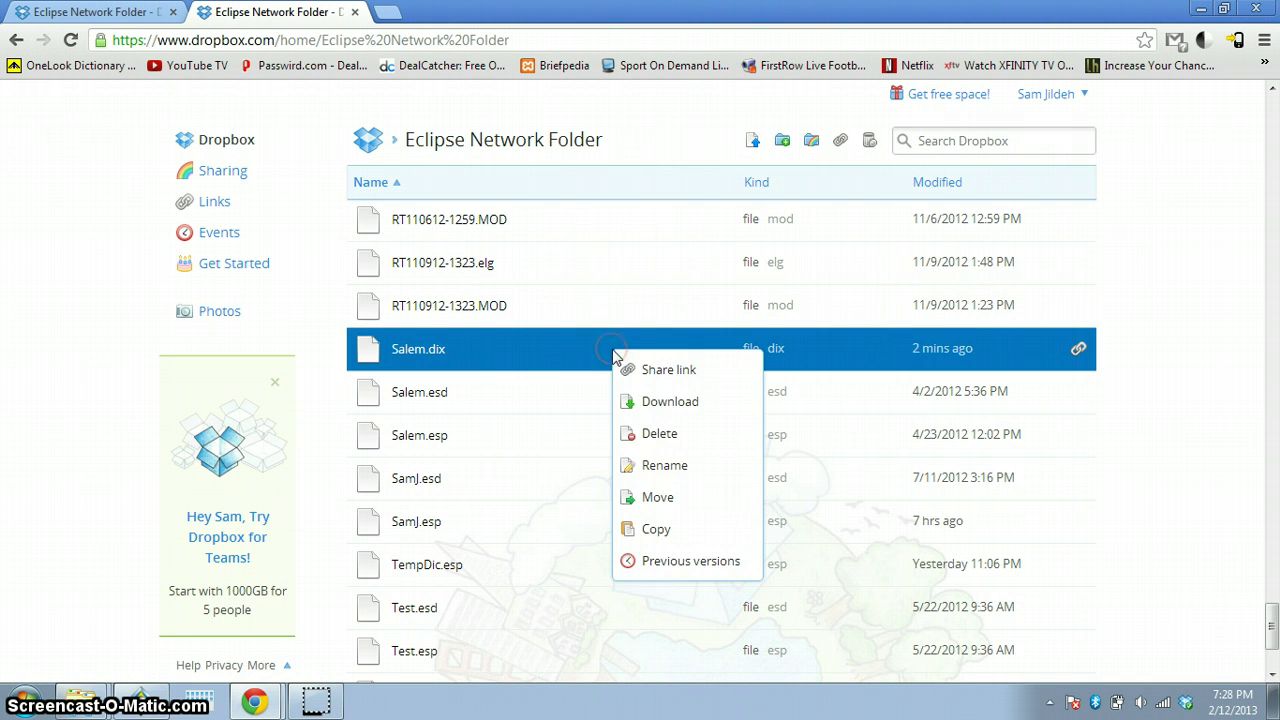
click(692, 561)
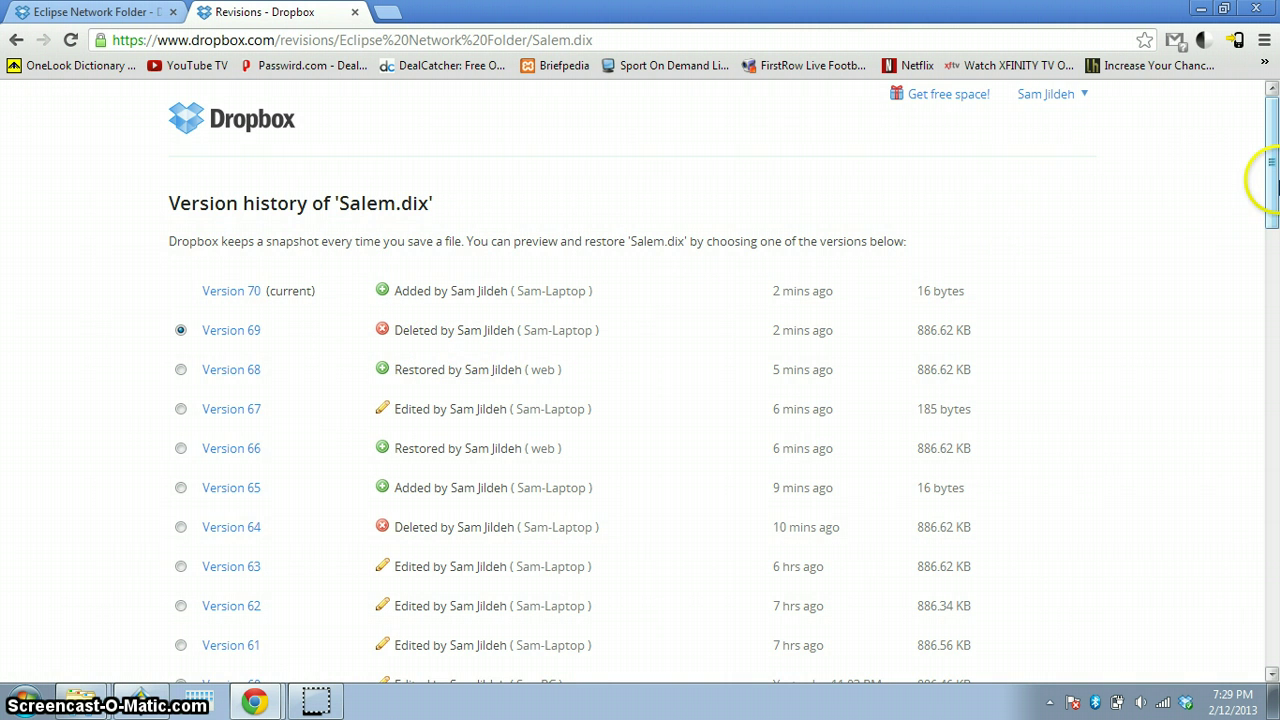
Close Total Eclipse, restore Version 69 of Salem.dix on the Dropbox website, and dismiss the sync notification.
drag(1270, 180, 1245, 582)
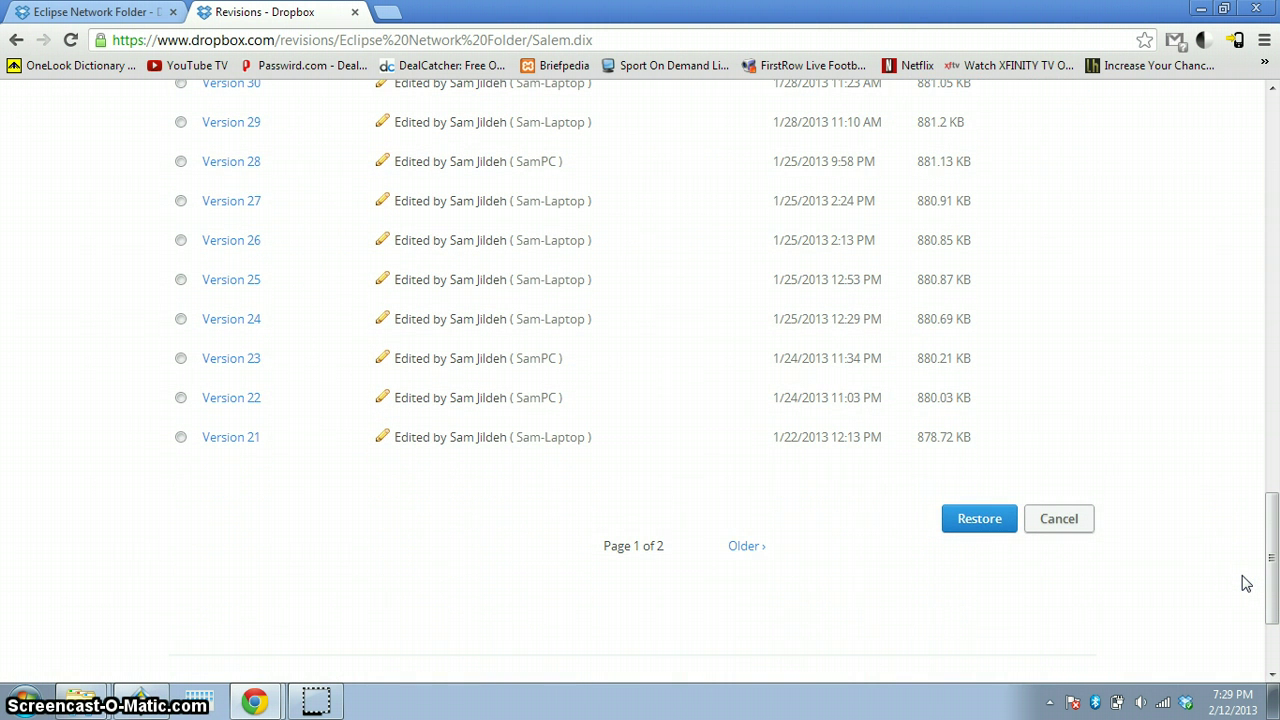
click(143, 702)
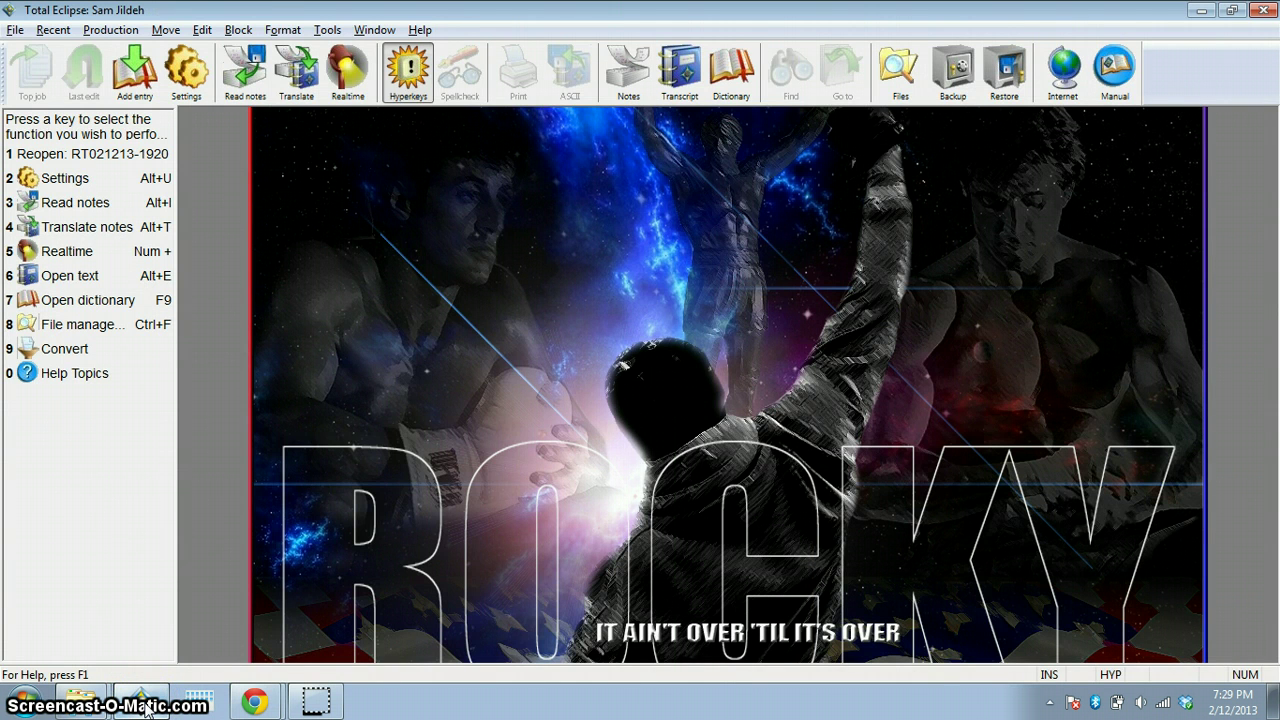
click(143, 702)
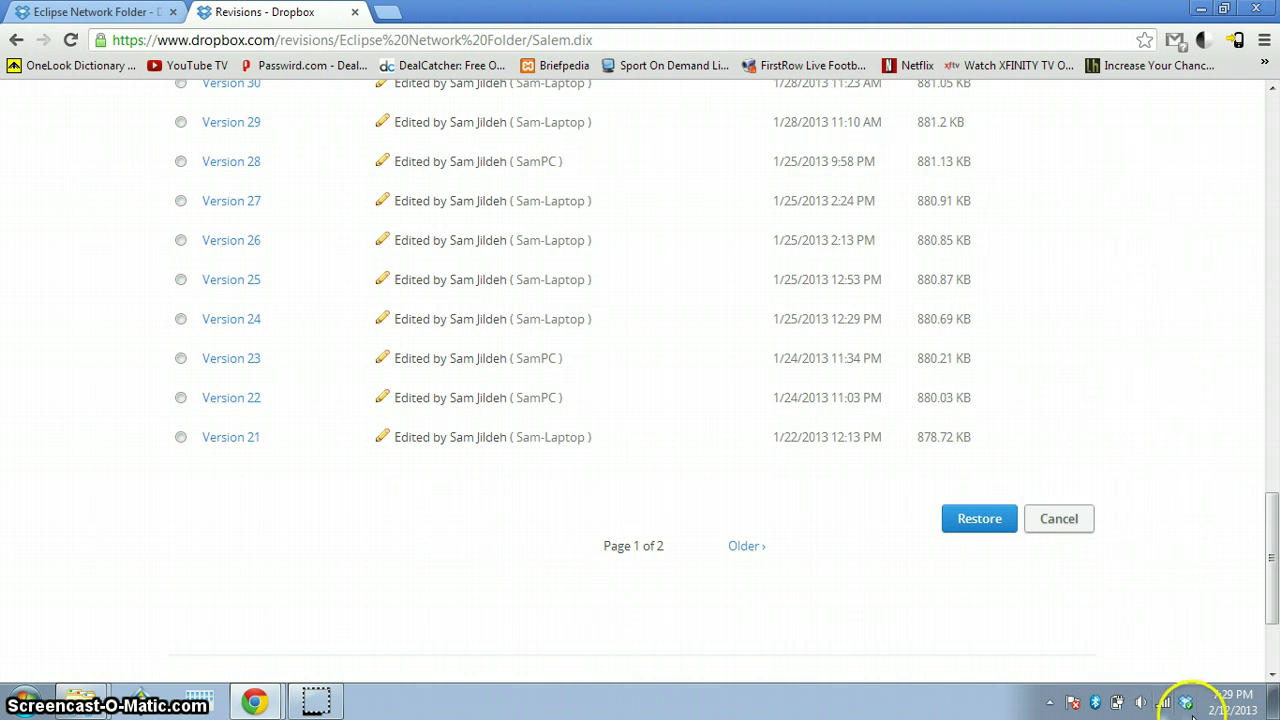
mouse_move(1187, 706)
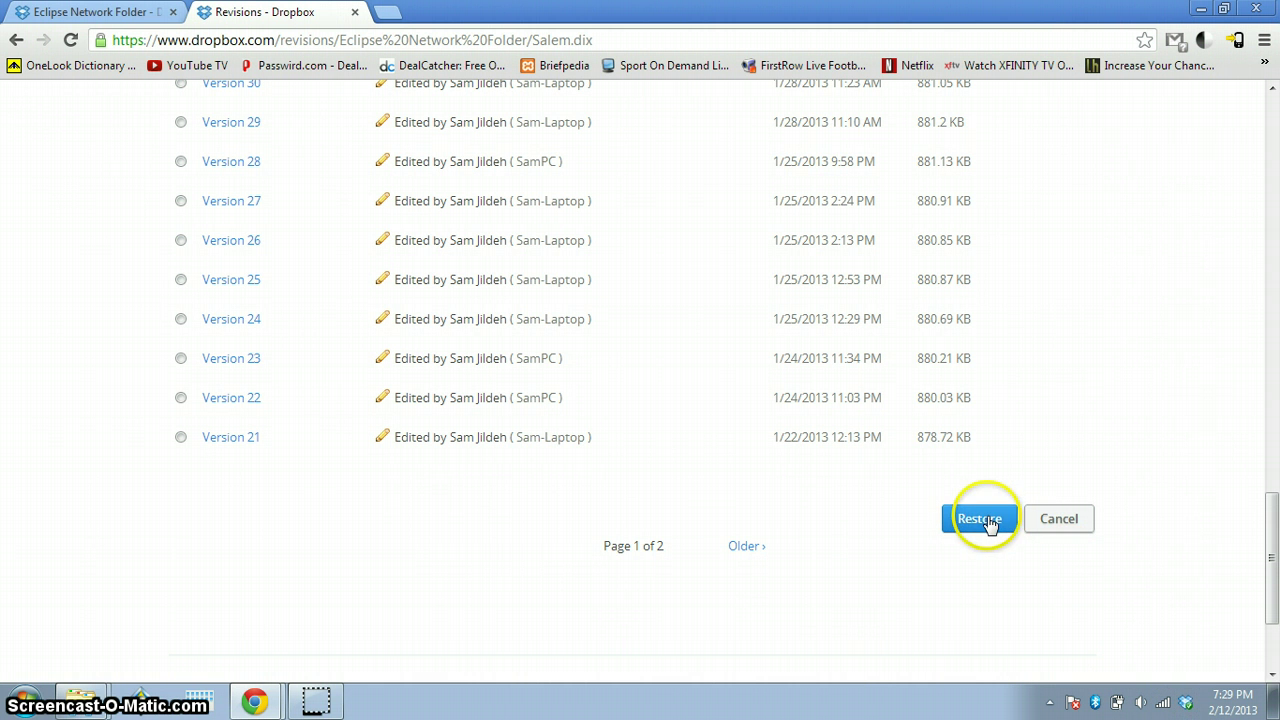
click(980, 519)
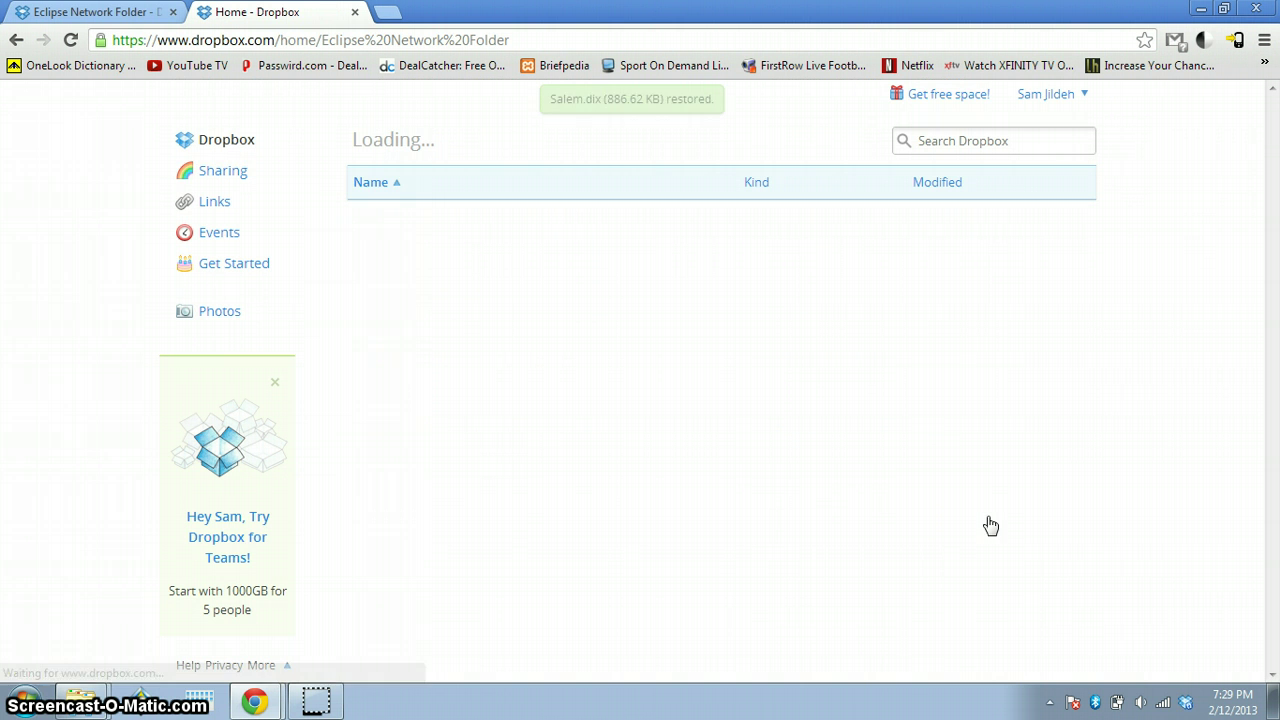
click(1187, 702)
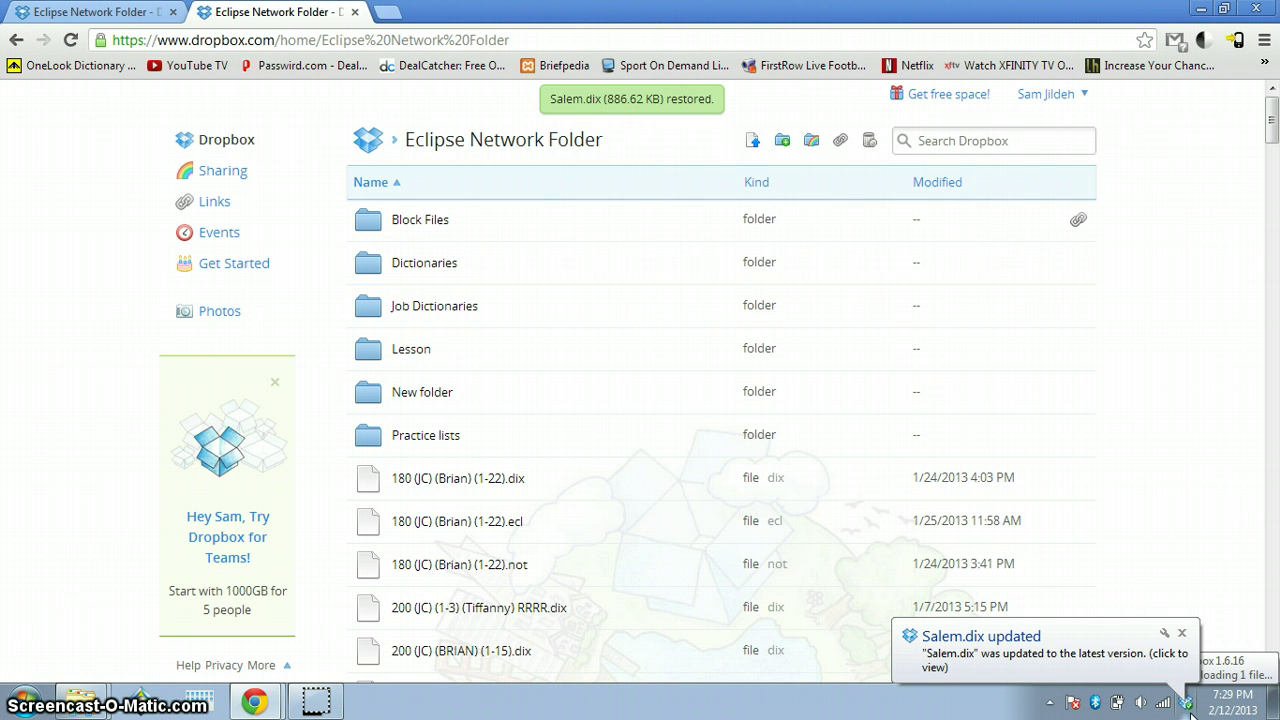
click(1181, 633)
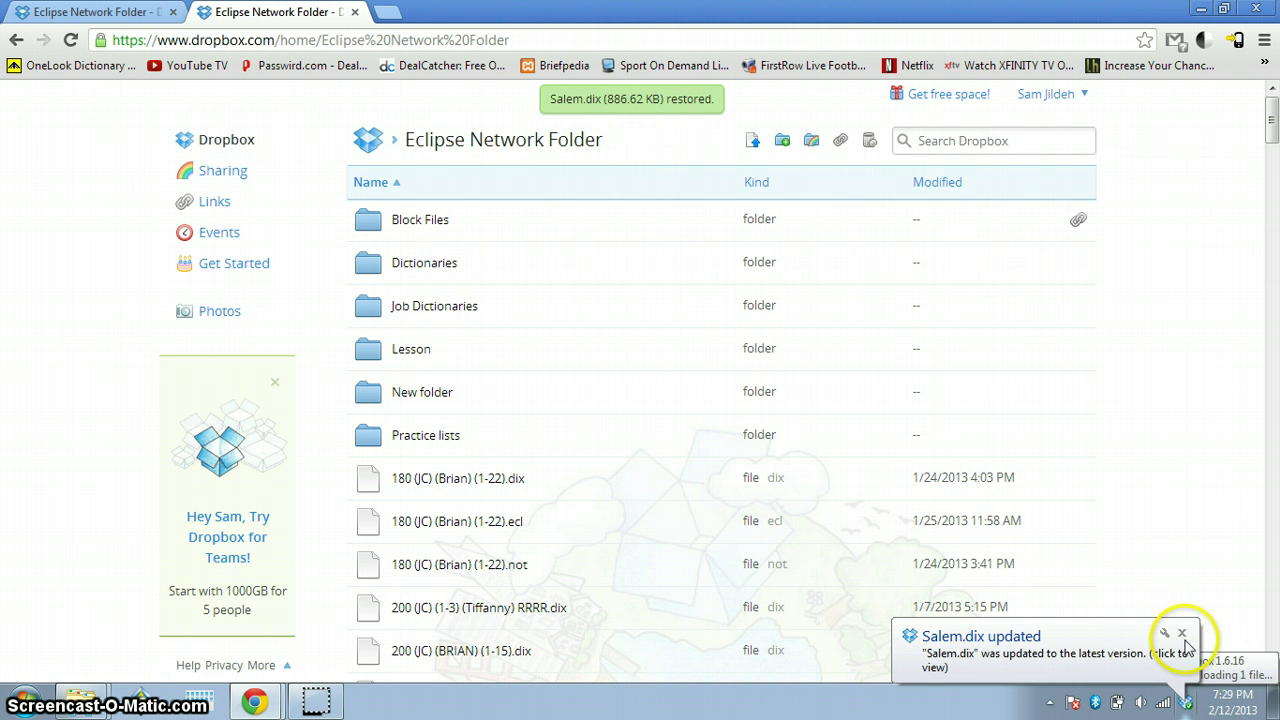
Minimize the browser and folder windows, and start Total Eclipse with the SamJ.ini user profile.
click(1201, 9)
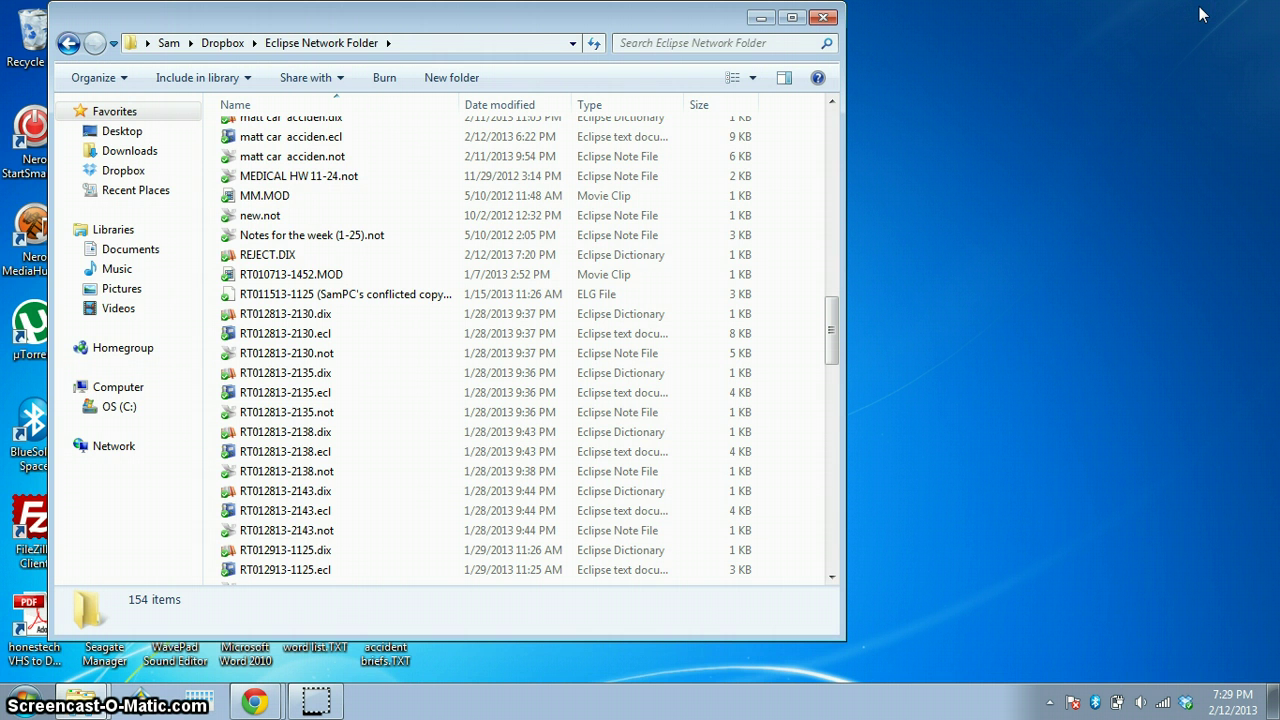
click(760, 17)
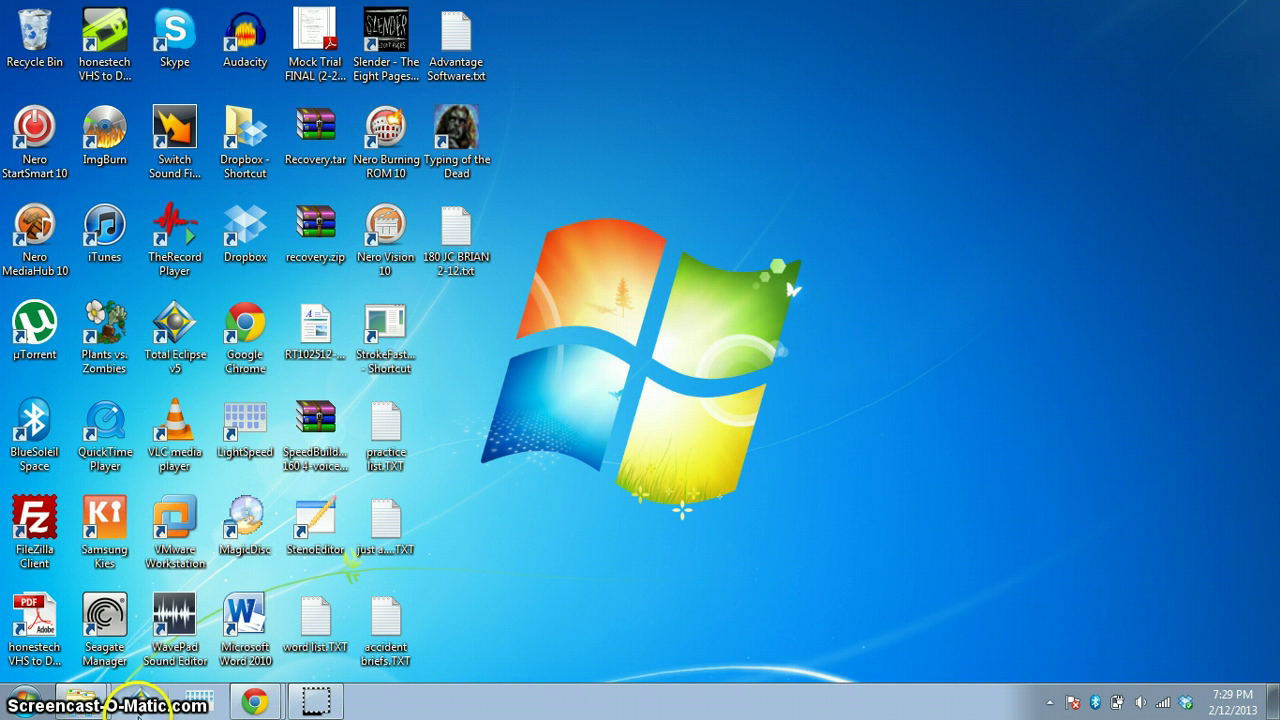
click(140, 703)
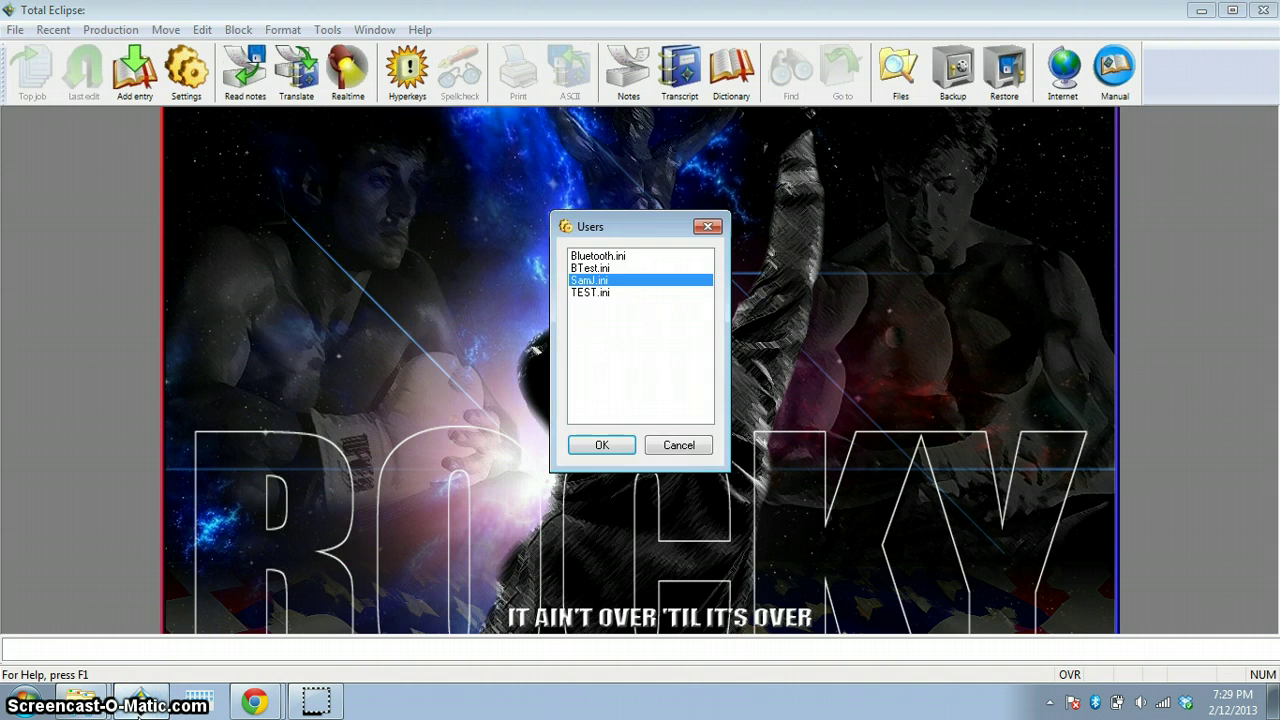
key(Return)
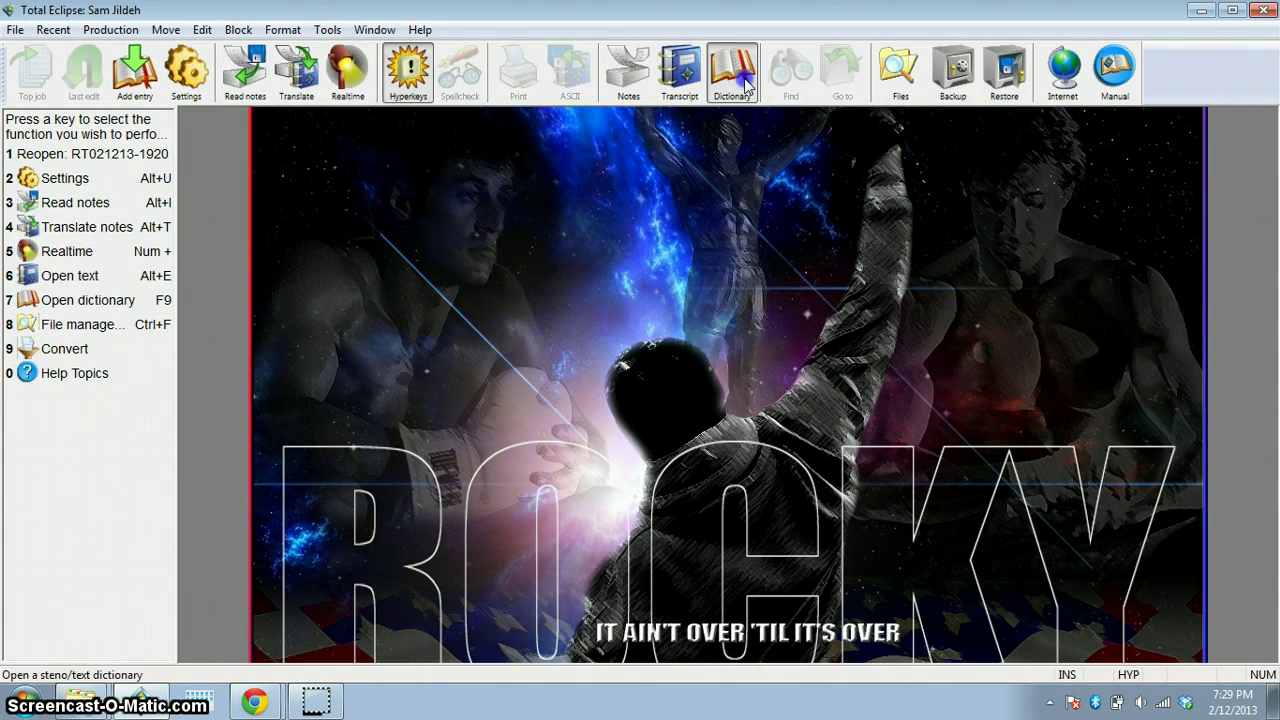
Open the restored Salem.dix dictionary to check that its entries are back, and close it.
click(744, 87)
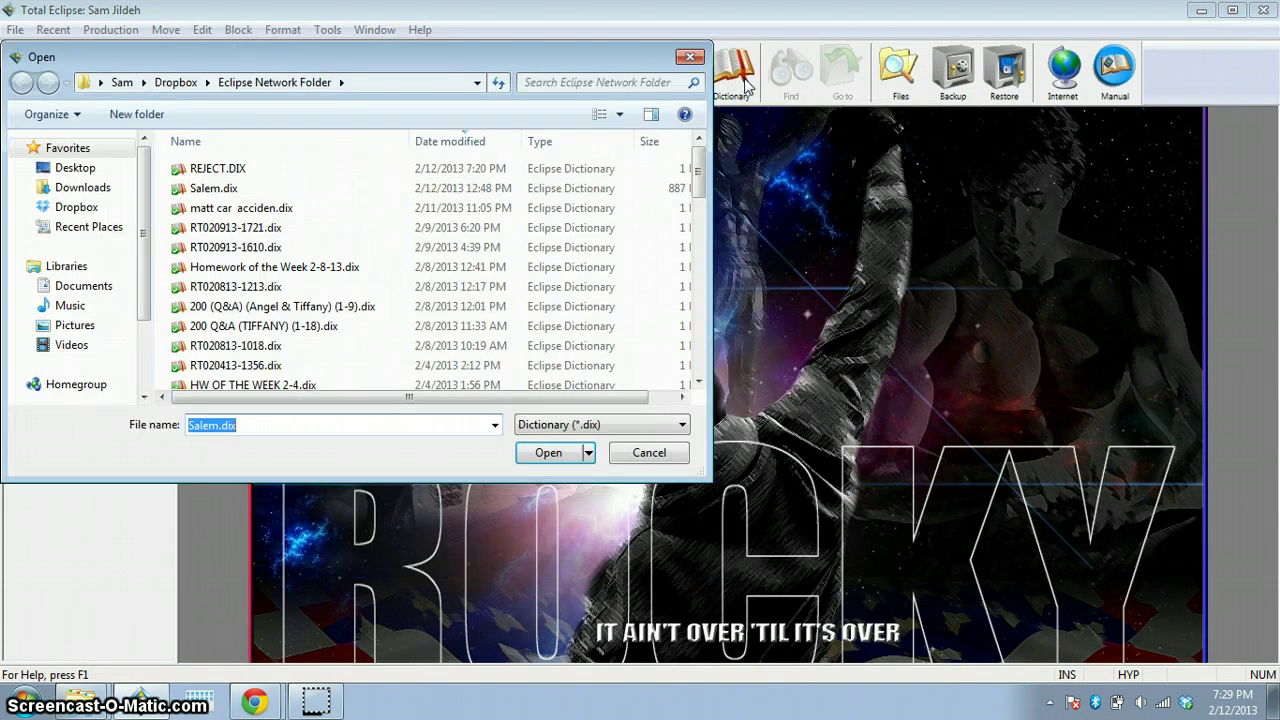
key(Return)
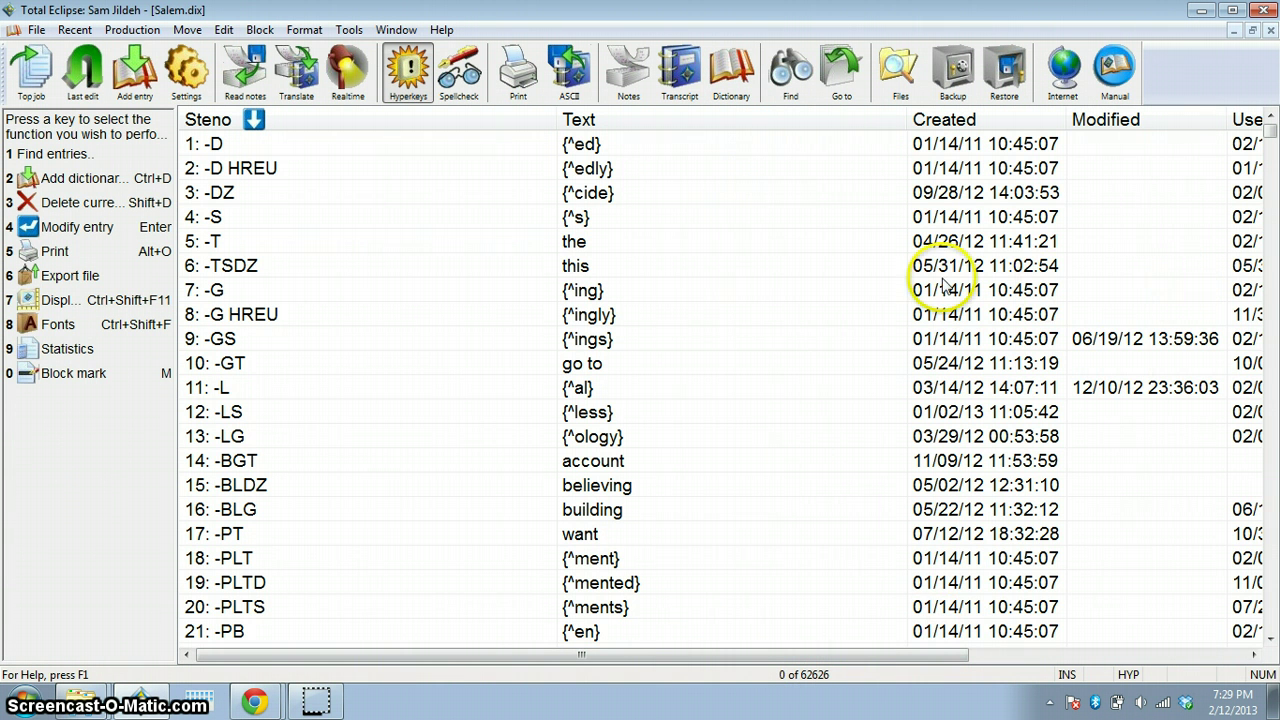
click(1270, 30)
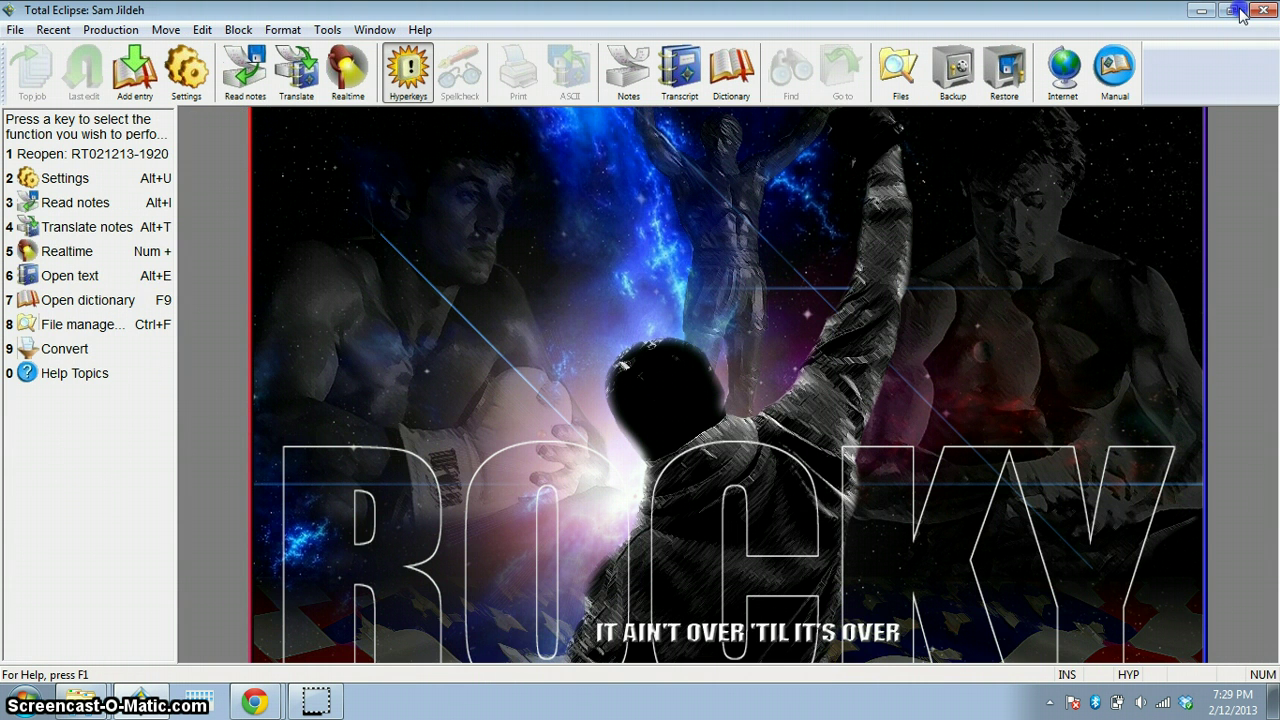
Start a realtime translation under the default job name and stop the translation in progress.
click(346, 68)
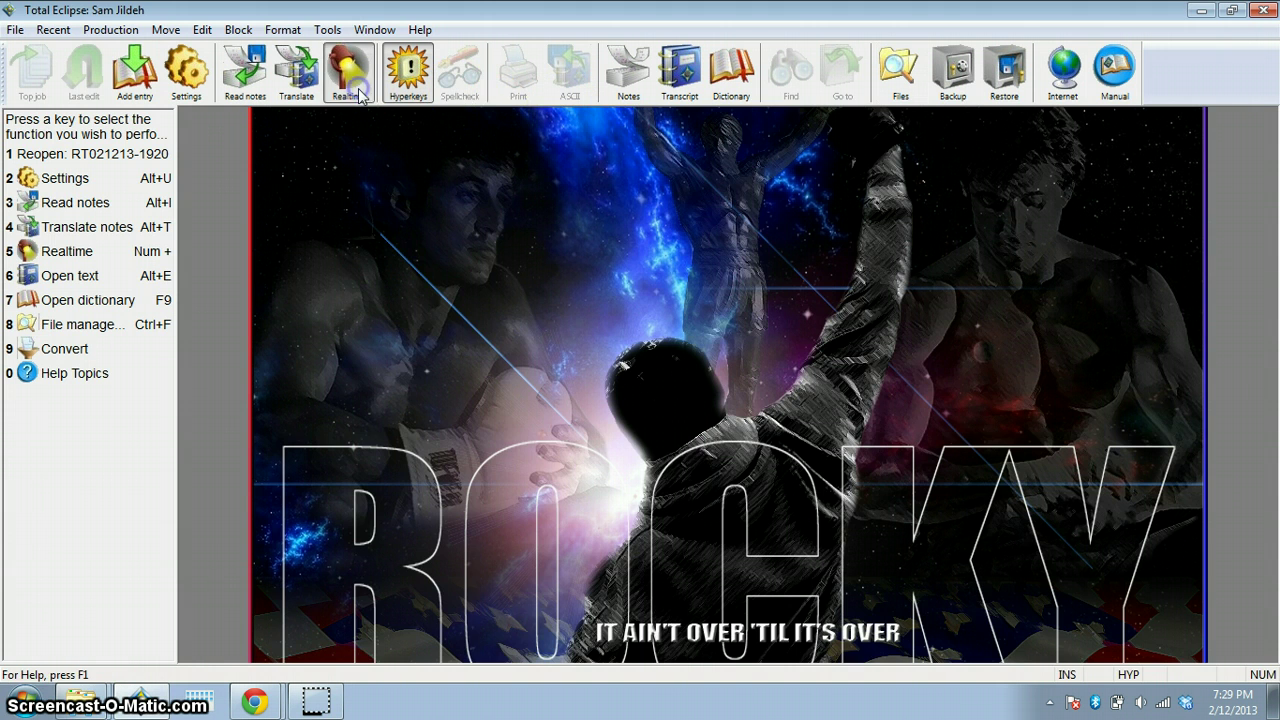
key(Return)
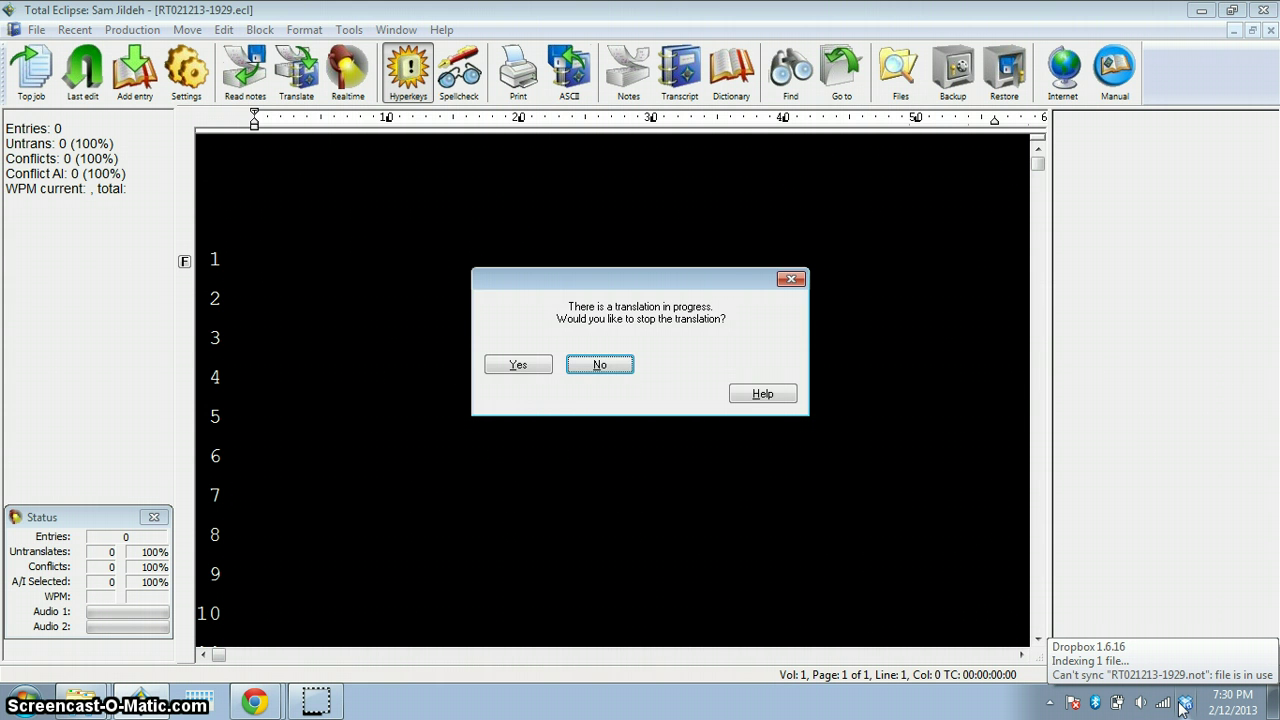
key(Left)
key(Return)
key(Return)
key(alt+t)
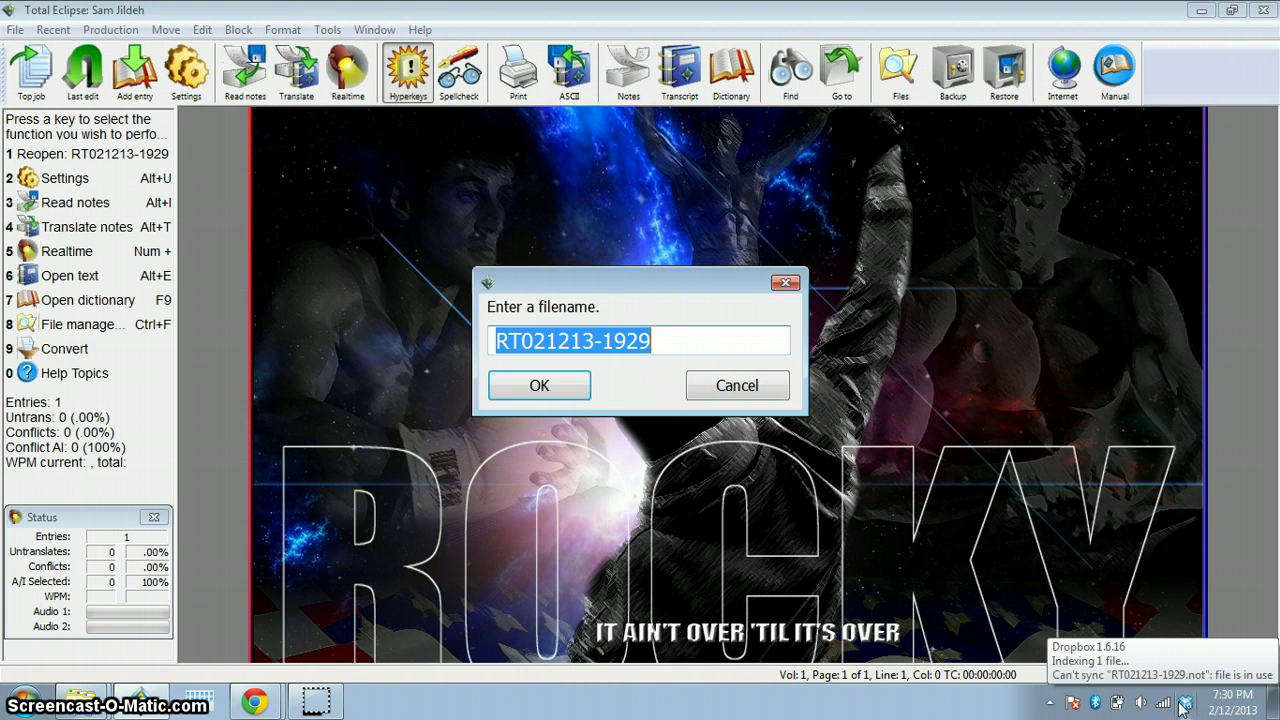
Save the stopped realtime job under the filename "blah blah".
text(blah)
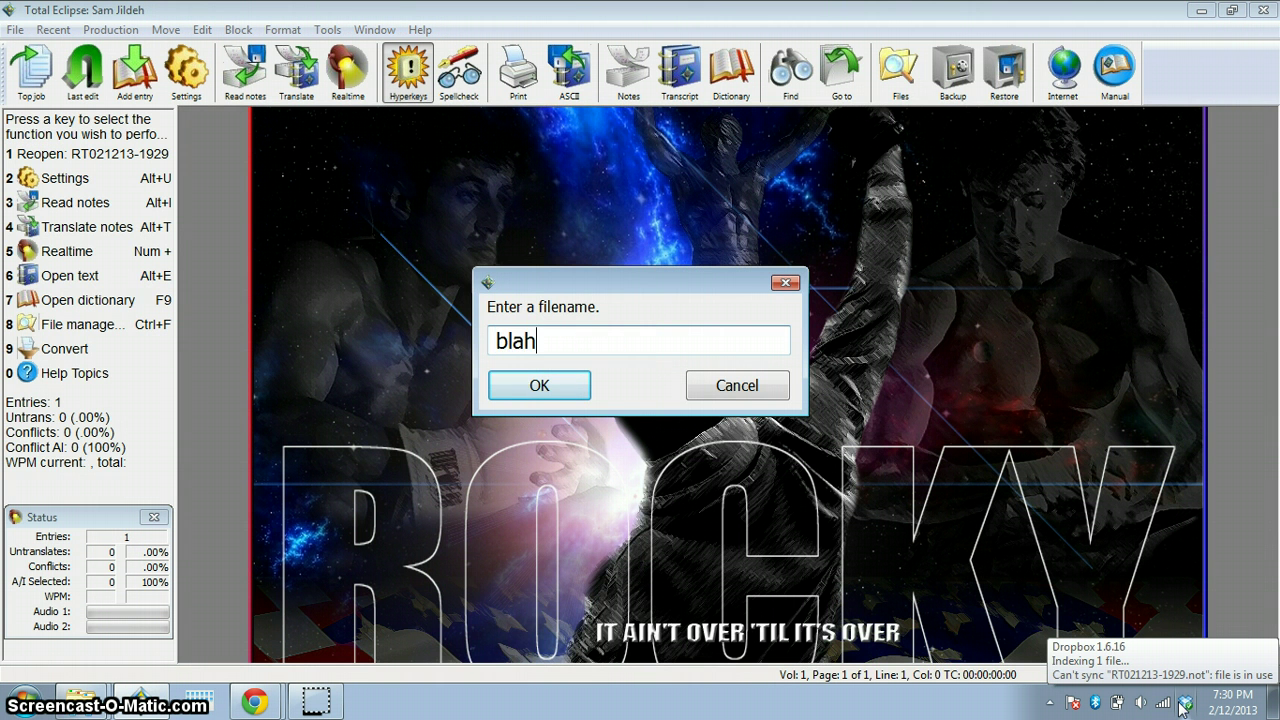
text( blah)
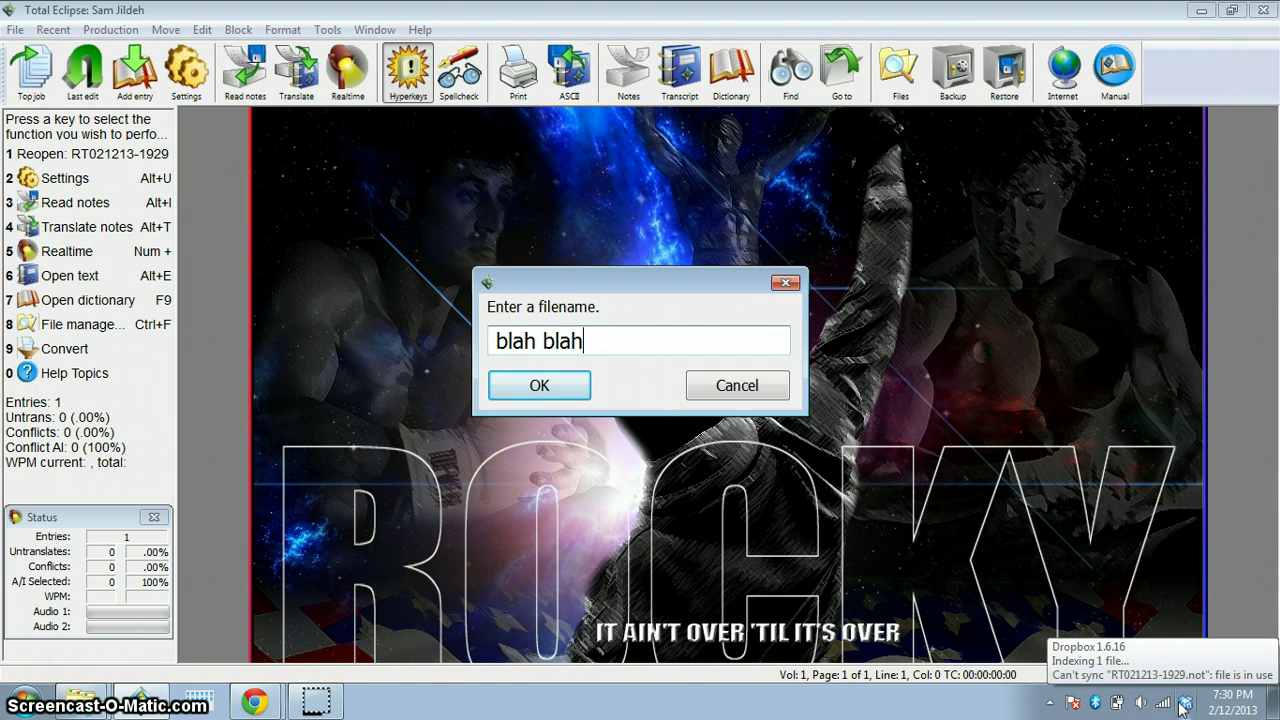
key(Return)
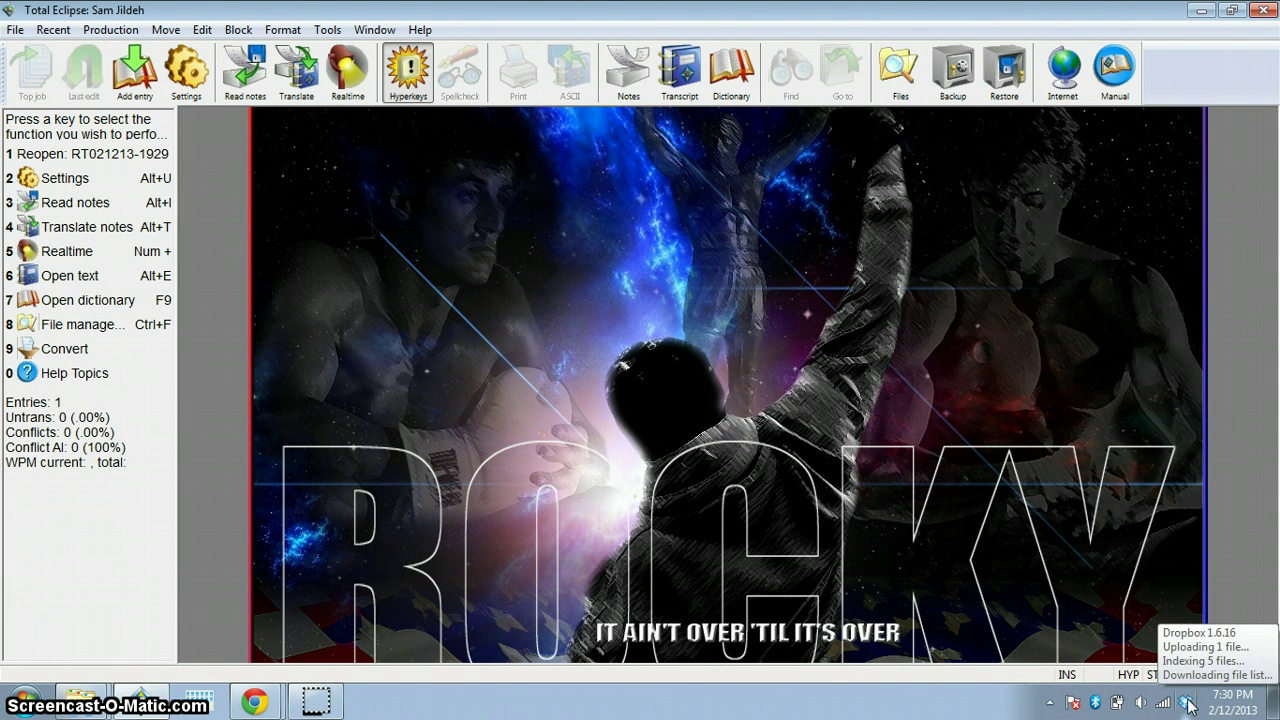
Check the Dropbox sync status after saving the realtime job, and turn on Num Lock.
click(1187, 703)
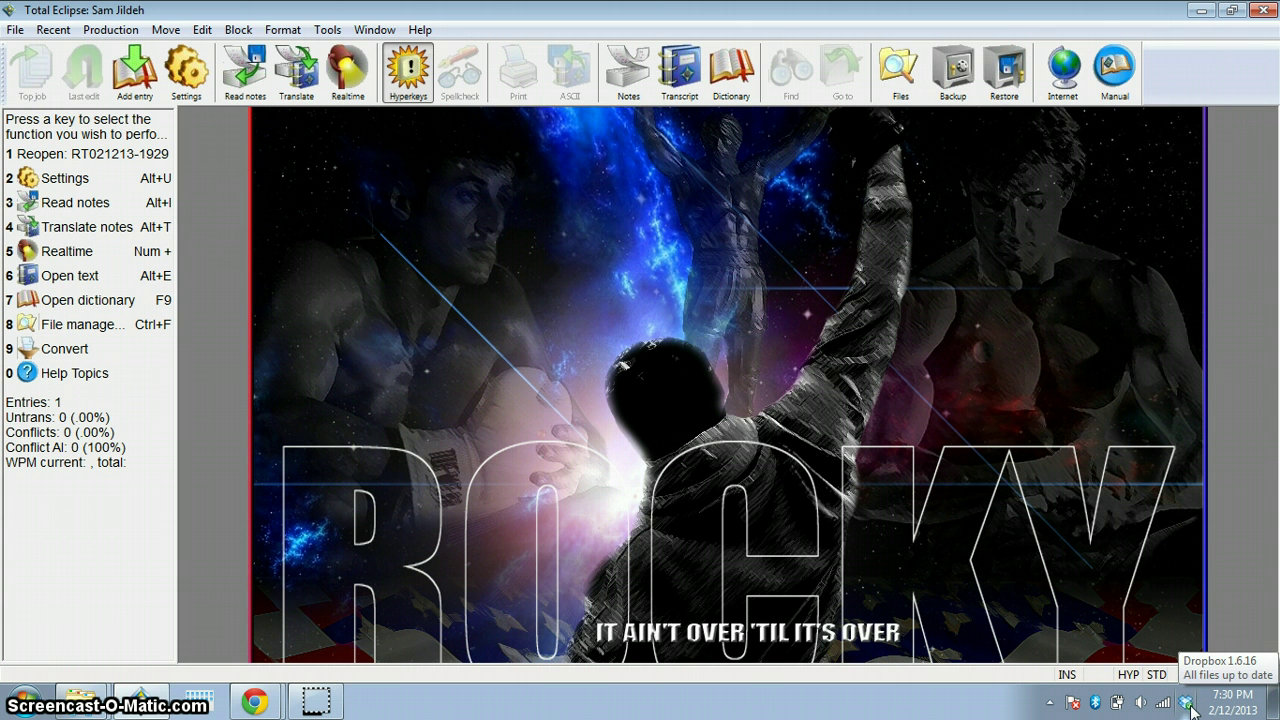
key(Num_Lock)
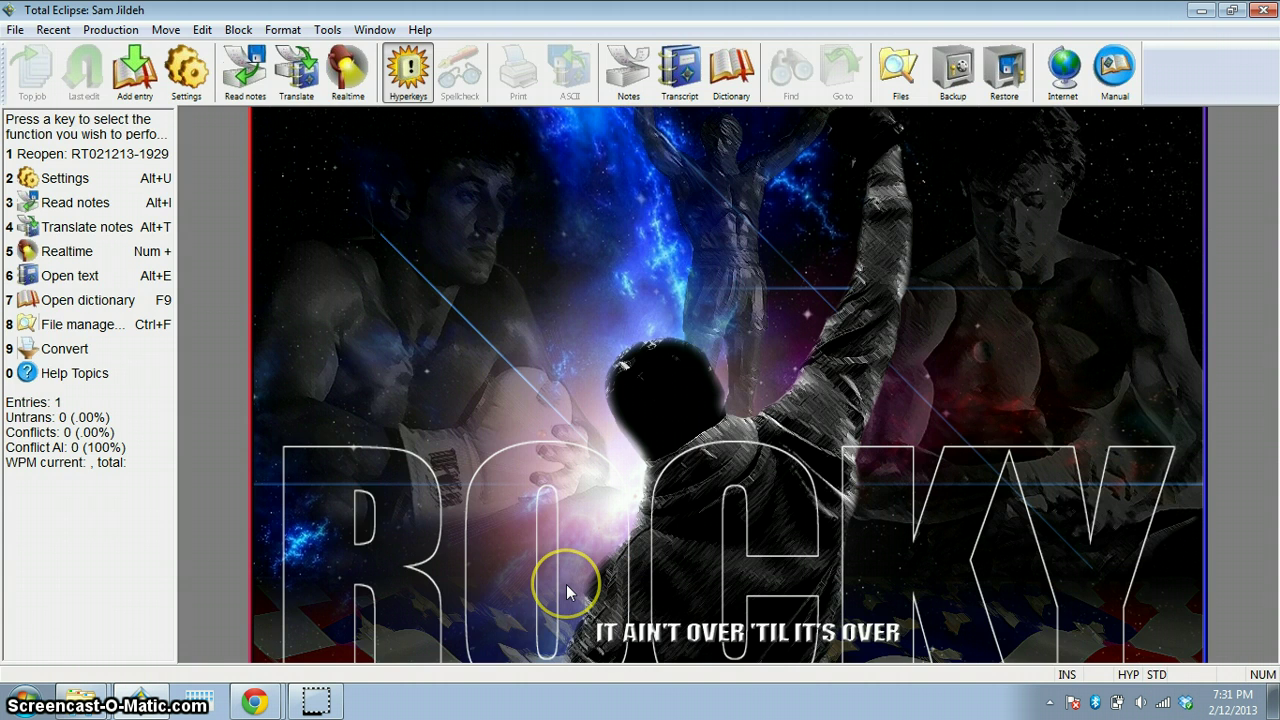
Open the file manager, mark three consecutive jobs ending with the AutoBrief conflicted copy of 2013-01-28, and close it.
key(ctrl+f)
key(Down)
key(Down)
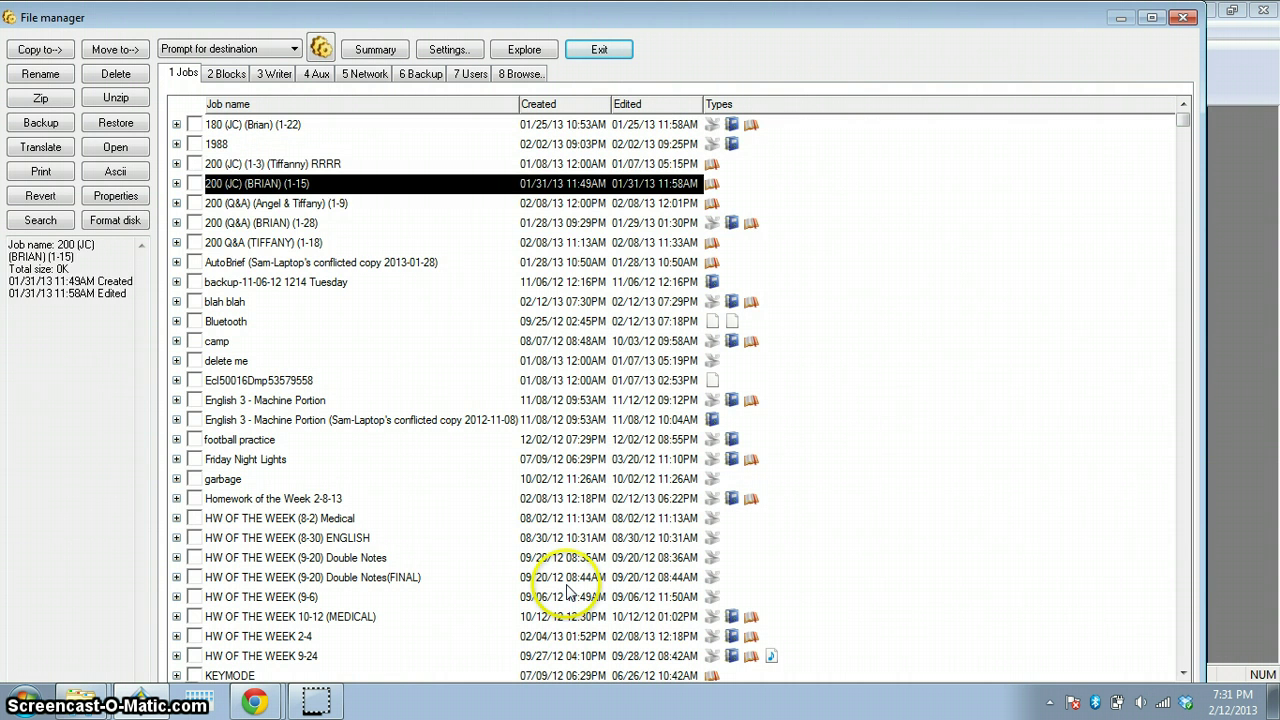
key(Down)
key(Down)
key(space)
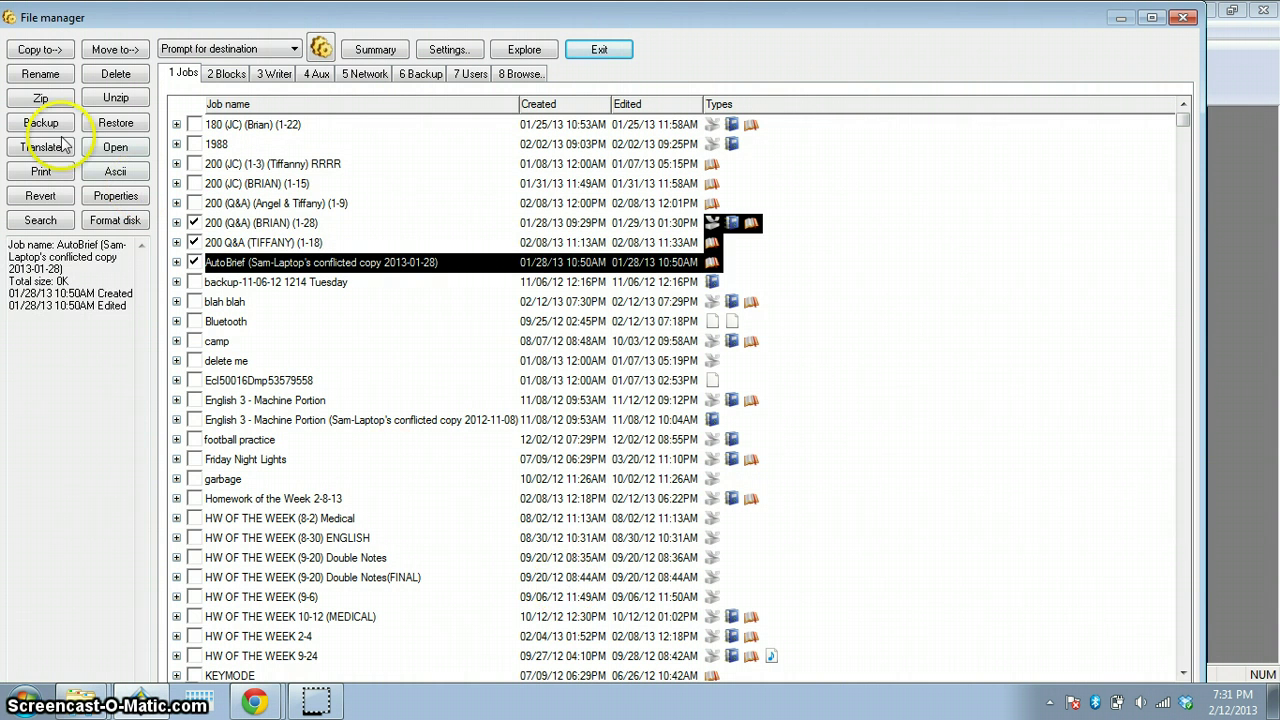
click(1183, 17)
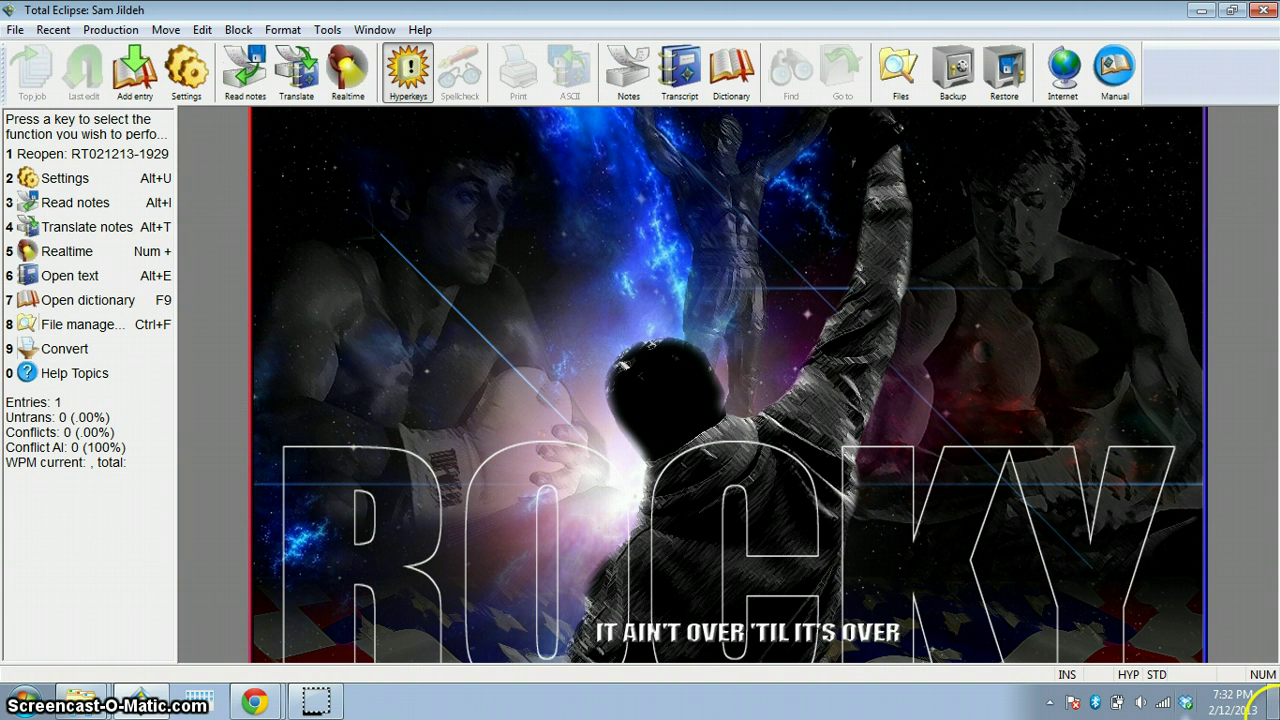
Open the Dropbox options in the system tray to check whether all files are up to date.
right_click(1187, 703)
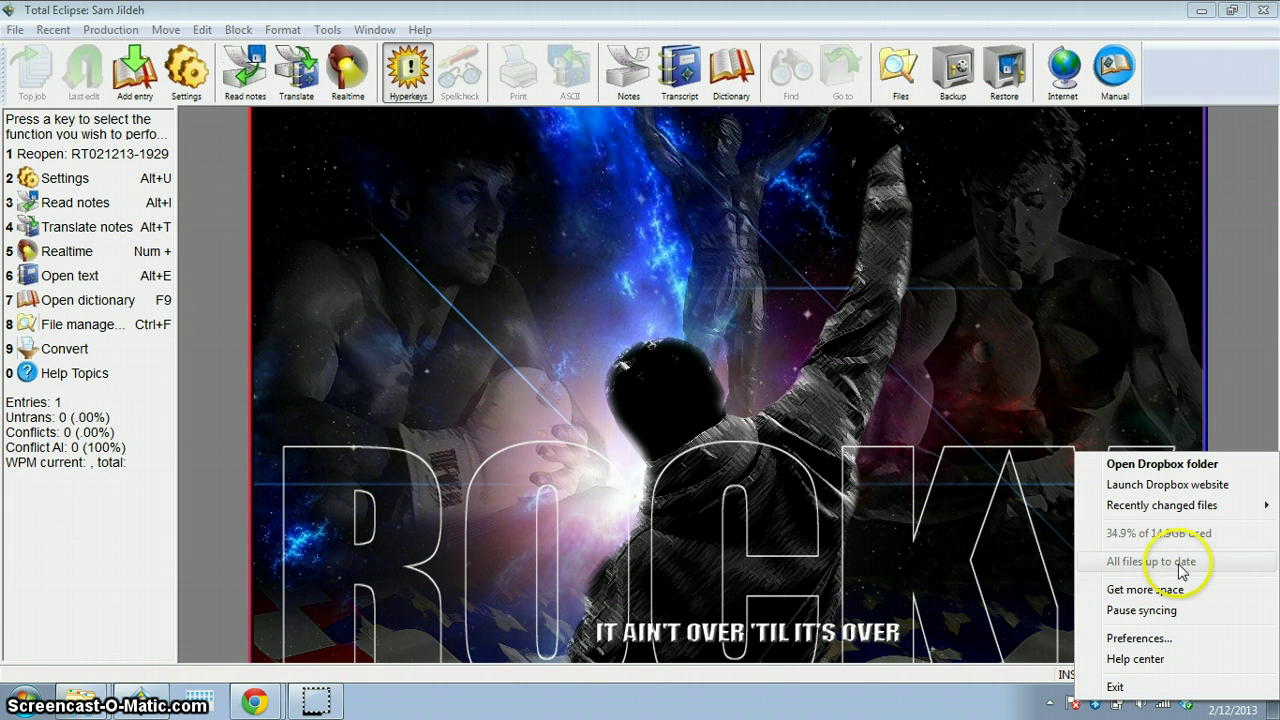